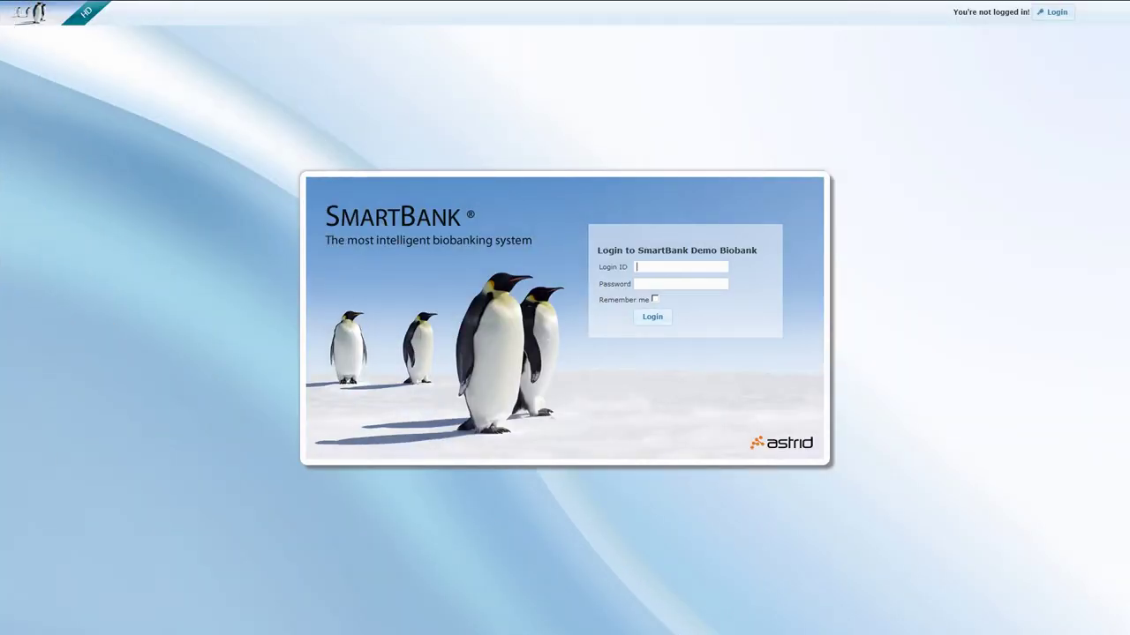
Enter the login ID for the SmartBank Demo Biobank and move to the password field.
text(admin)
key(Tab)
Enter the account password and log in to the Demo Biobank.
text(admin)
click(652, 316)
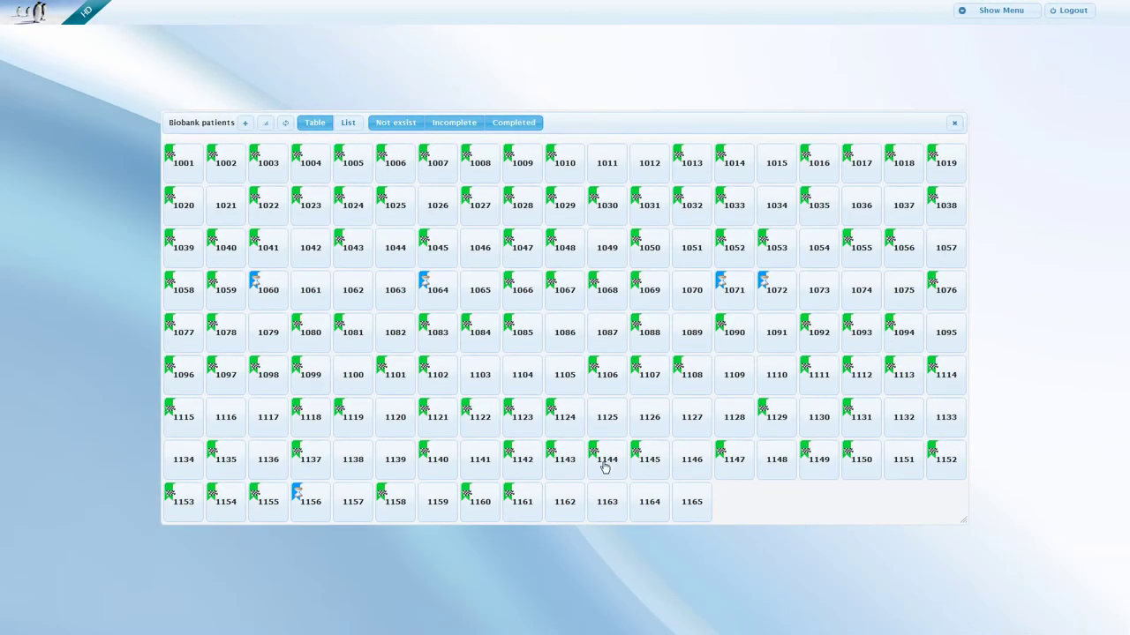
Add patient 1125 with the default sampling date 11 June 2012 and dismiss the confirmation.
click(607, 429)
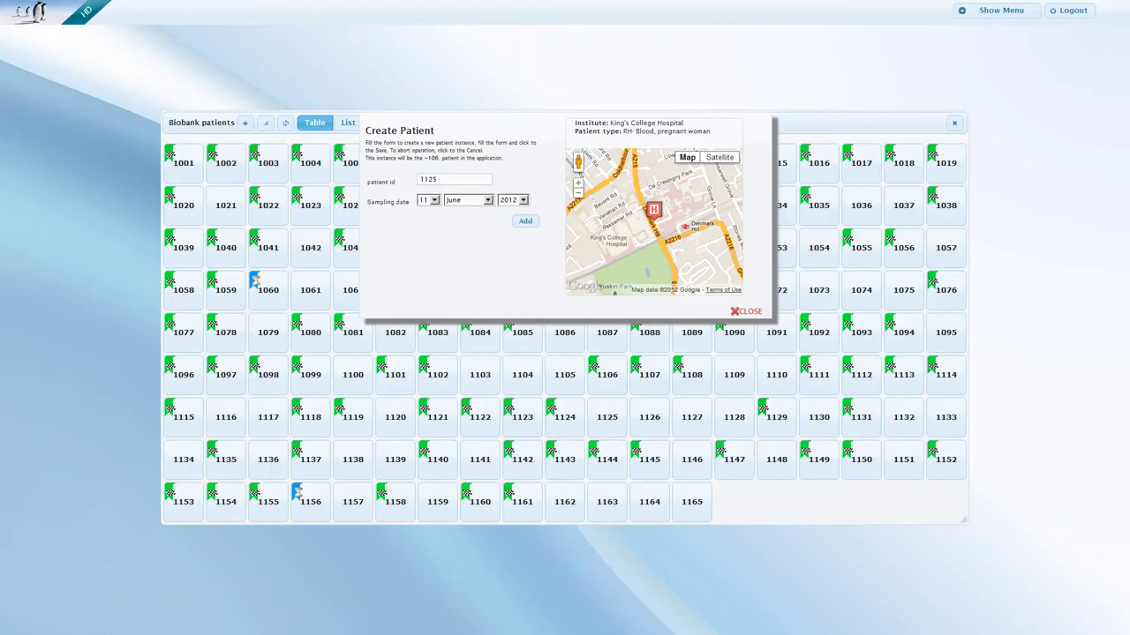
click(525, 221)
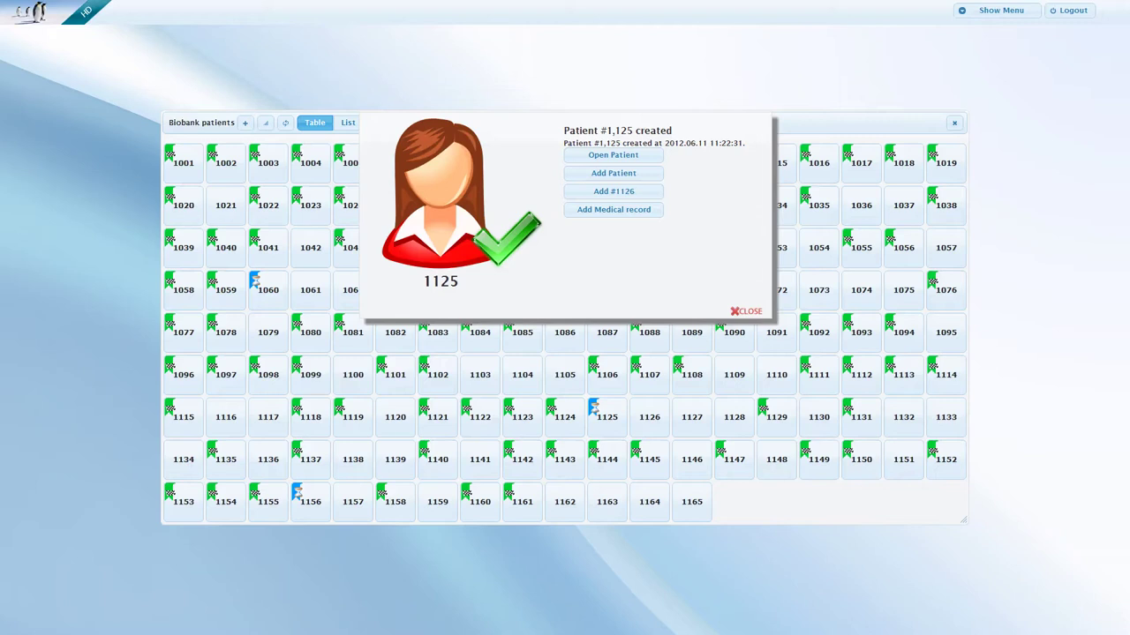
click(747, 312)
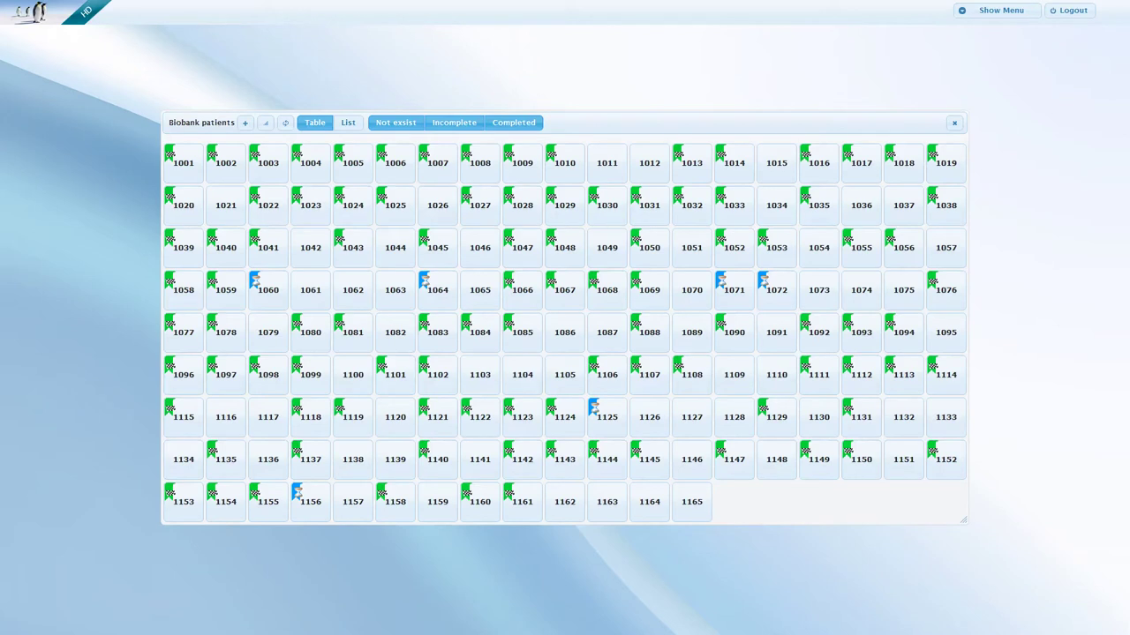
Open patient 1125's profile and start adding its missing medical record.
click(605, 417)
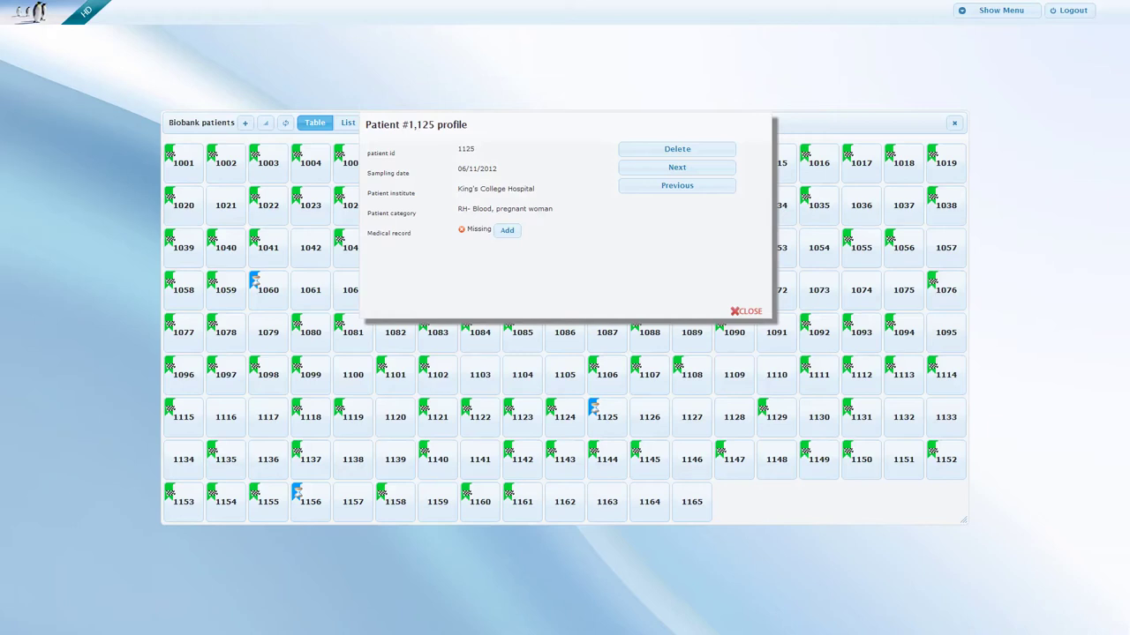
click(503, 230)
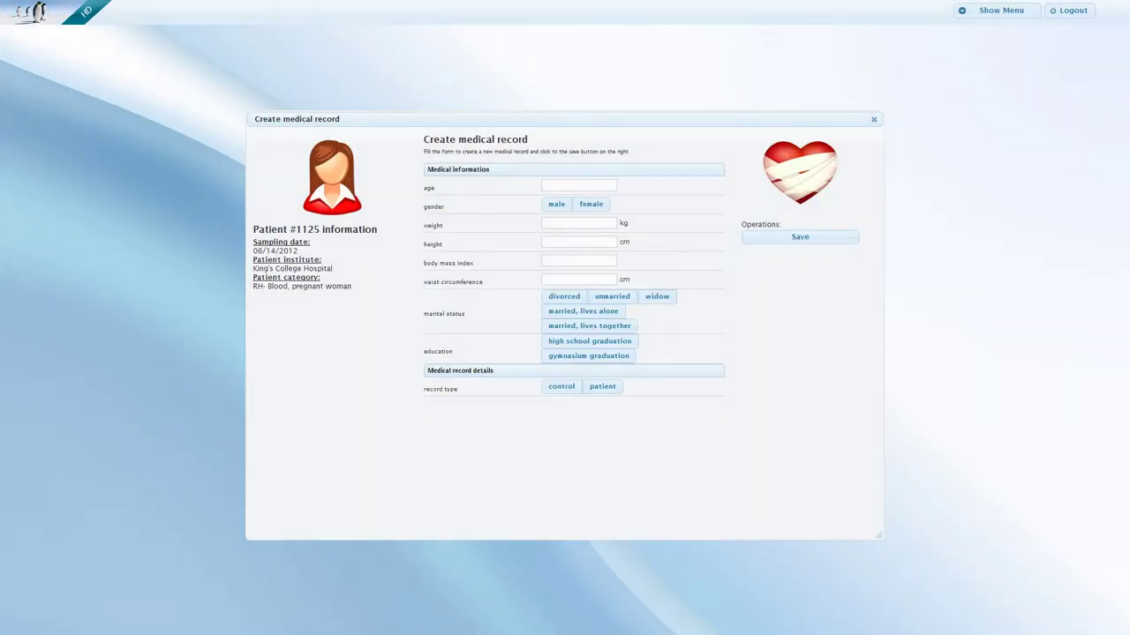
Enter age 28, female, weight 65, height 168, BMI 23 and waist 68.
click(565, 186)
text(28)
click(591, 204)
click(578, 223)
text(65)
click(578, 241)
text(168)
click(578, 260)
text(23)
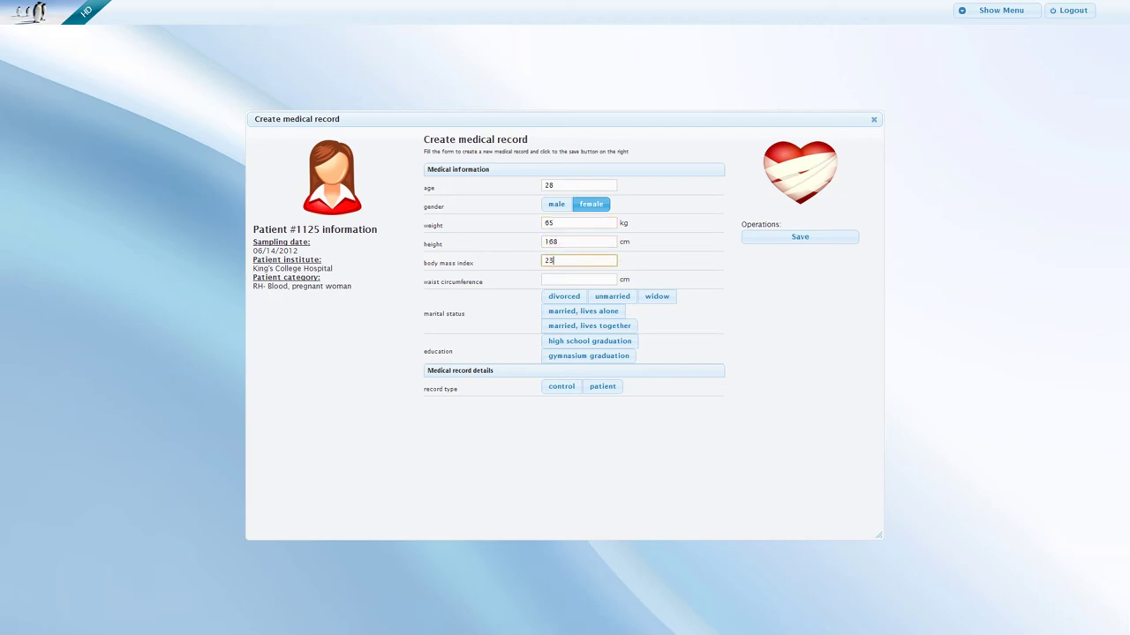
click(578, 279)
text(68)
Set marital status to married, education to gymnasium graduation, and record type to patient.
click(589, 326)
click(587, 356)
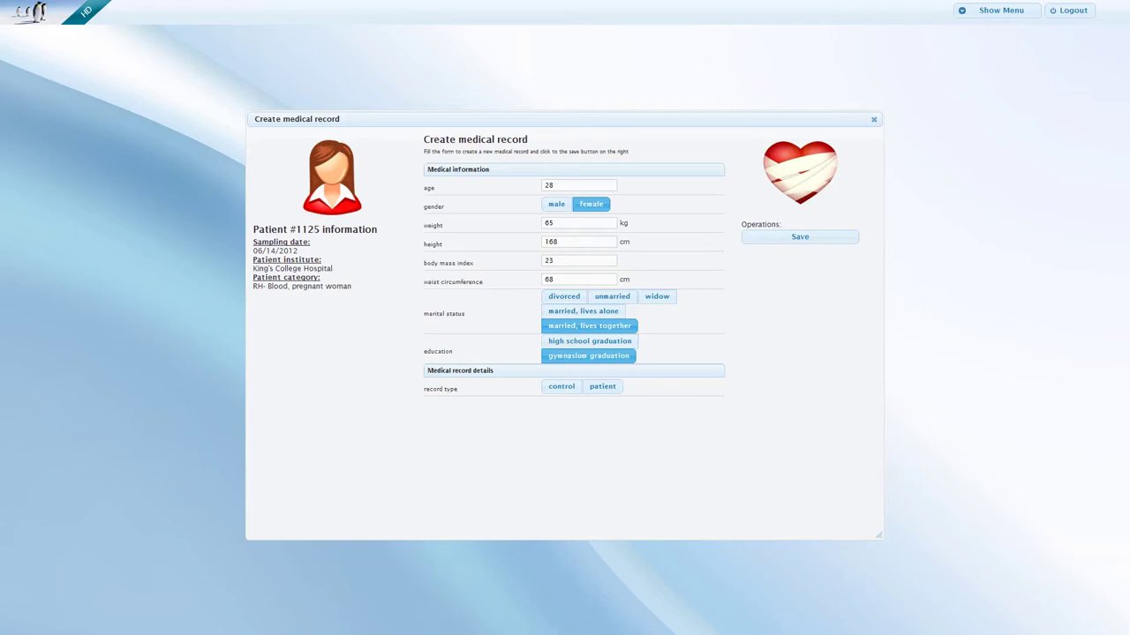
click(605, 390)
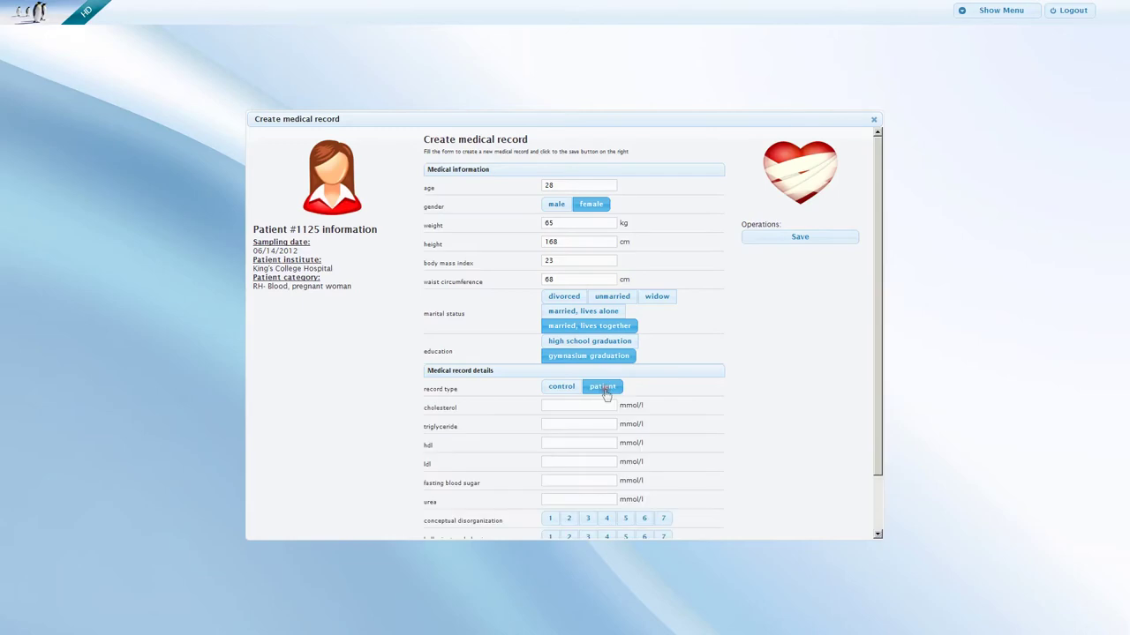
Enter cholesterol 3.9, triglycerides 1.7, HDL 1.0, LDL 2.2, fasting sugar 4.8, urea 3.7.
scroll(606, 394, down, 1)
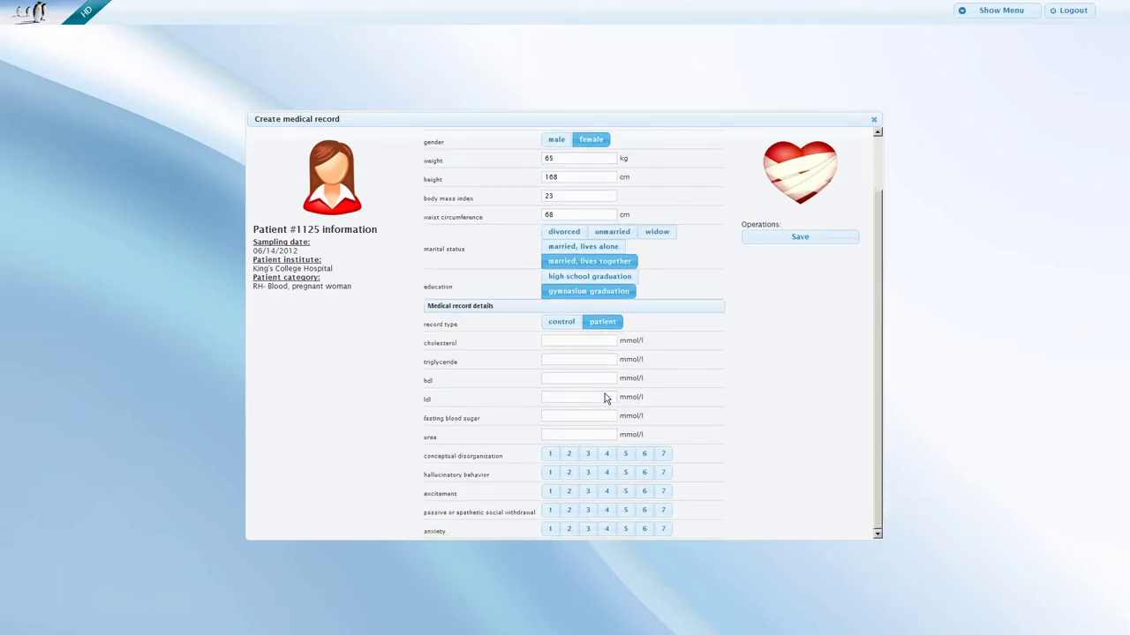
click(574, 340)
text(3.9)
key(Tab)
text(1.7)
key(Tab)
text(1.0)
key(Tab)
text(2.2)
key(Tab)
text(4.8)
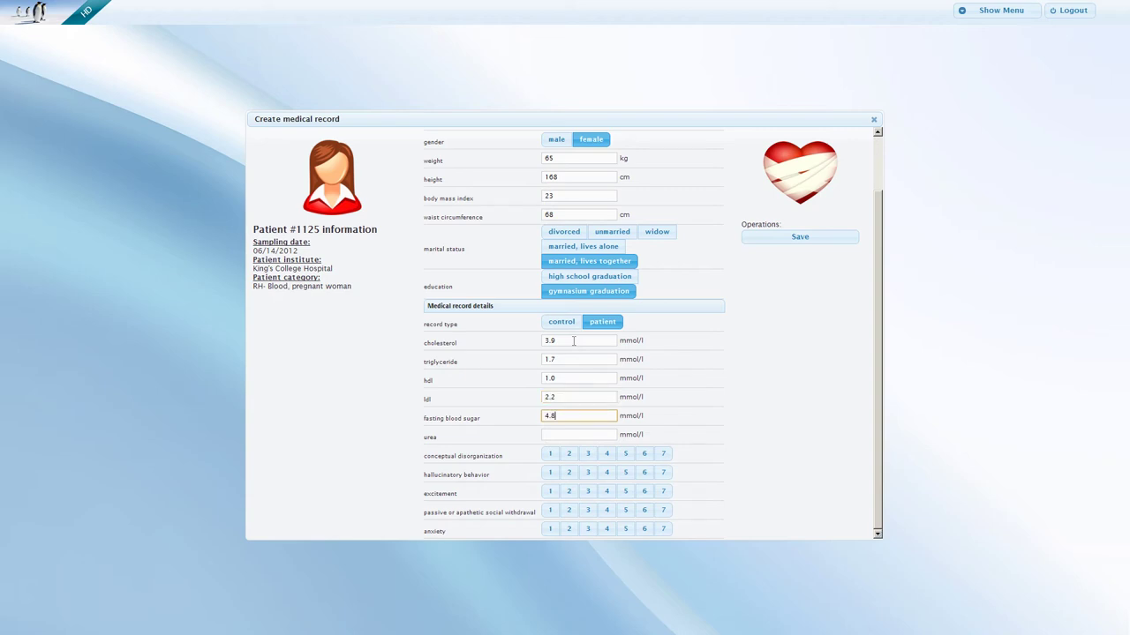
key(Tab)
text(3.7)
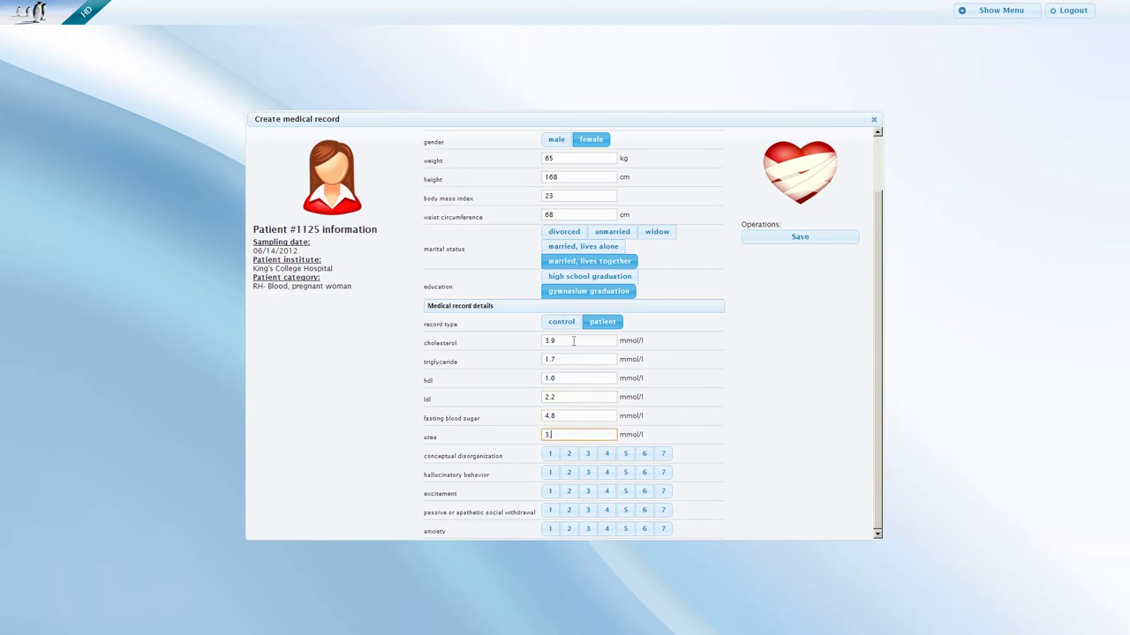
Rate disorganization 2, hallucinations 2, excitement 4, social withdrawal 2, and anxiety 3.
click(573, 454)
click(568, 472)
click(606, 492)
click(570, 510)
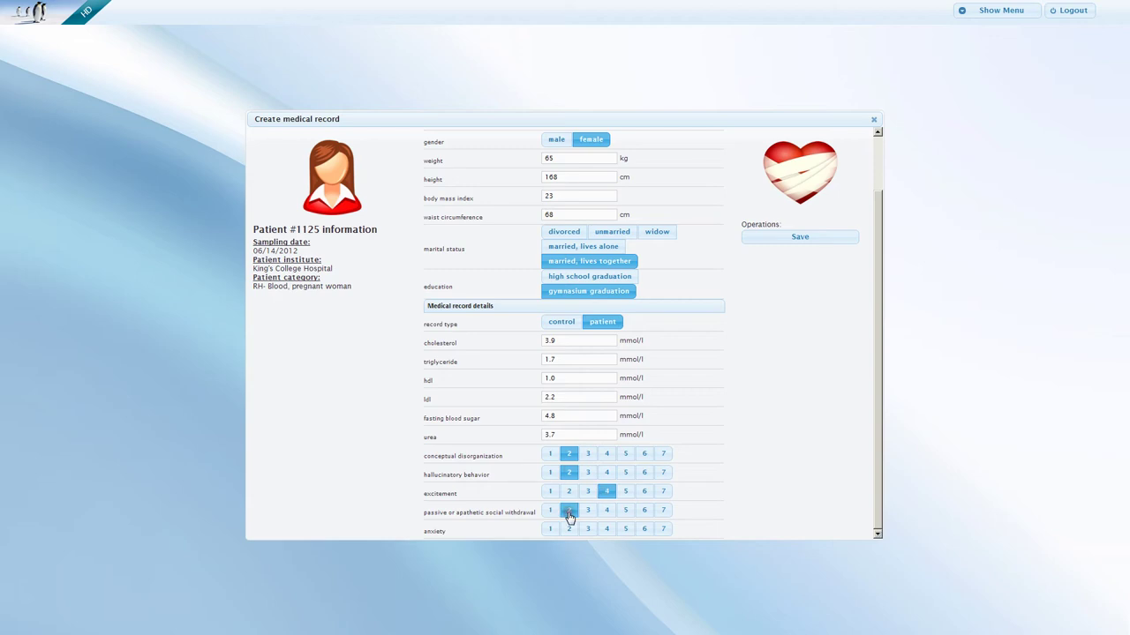
click(586, 529)
Save the medical record, review it, and return to the patients grid.
click(799, 238)
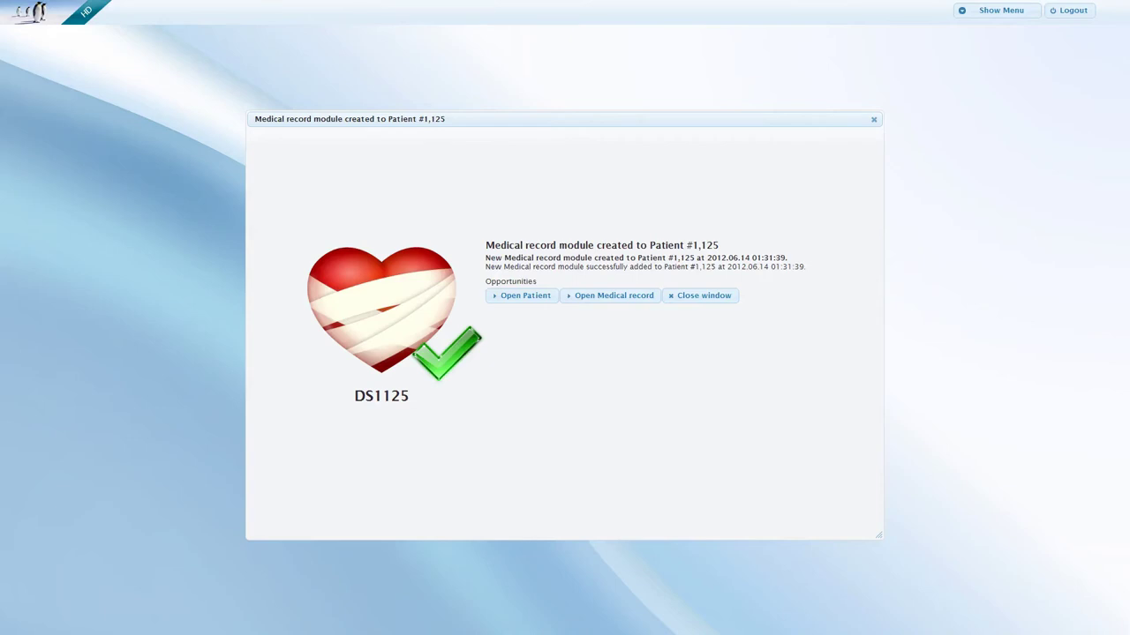
click(623, 297)
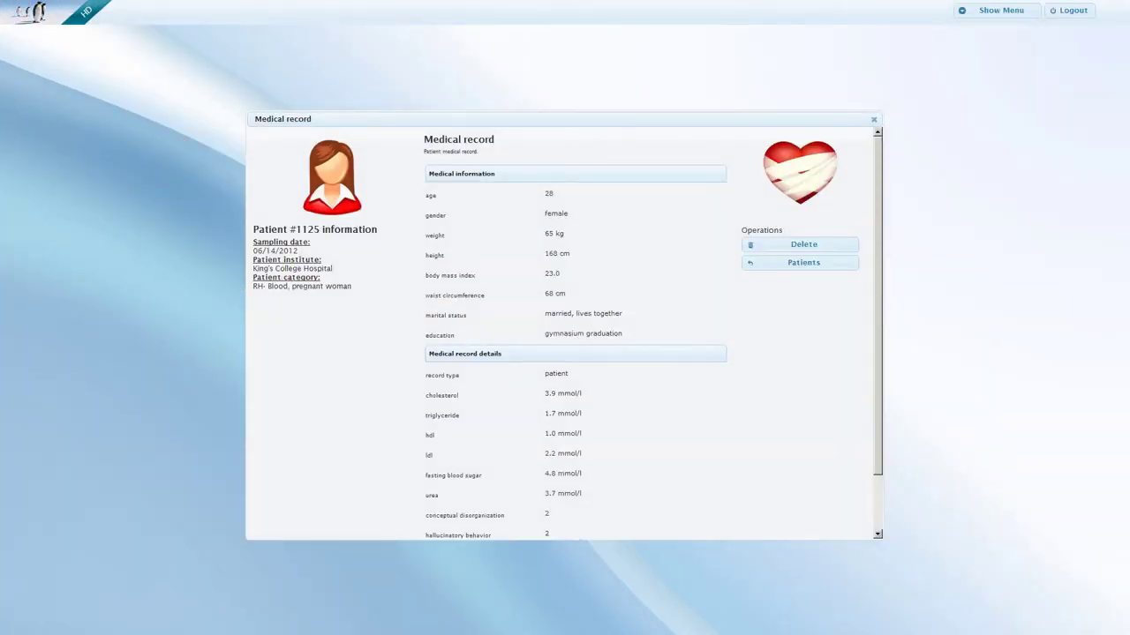
scroll(574, 335, down, 2)
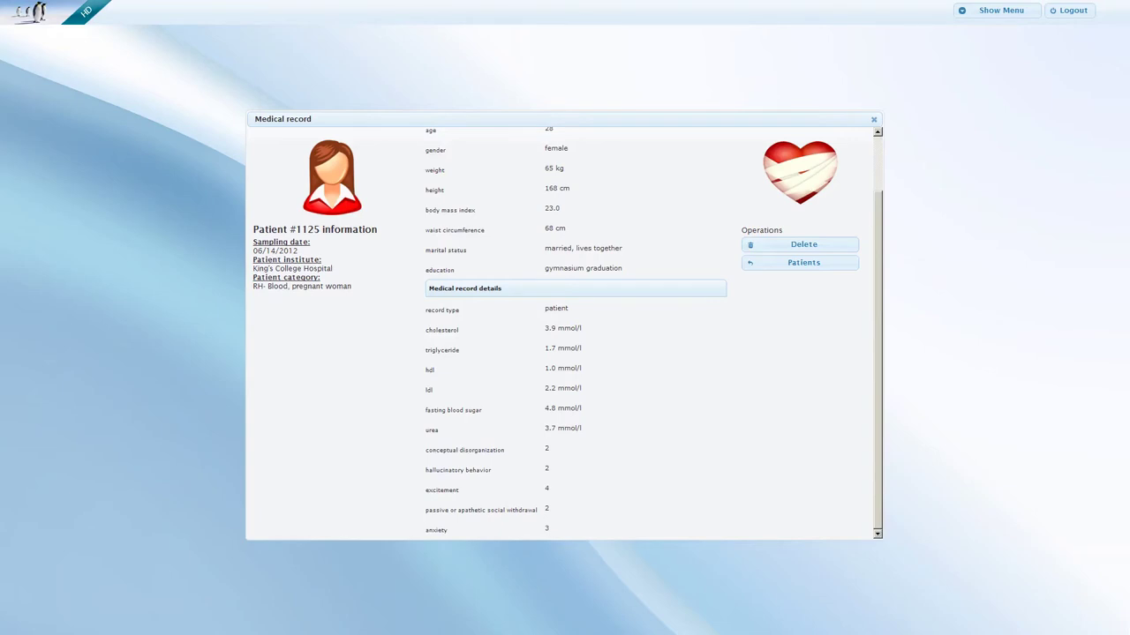
click(804, 262)
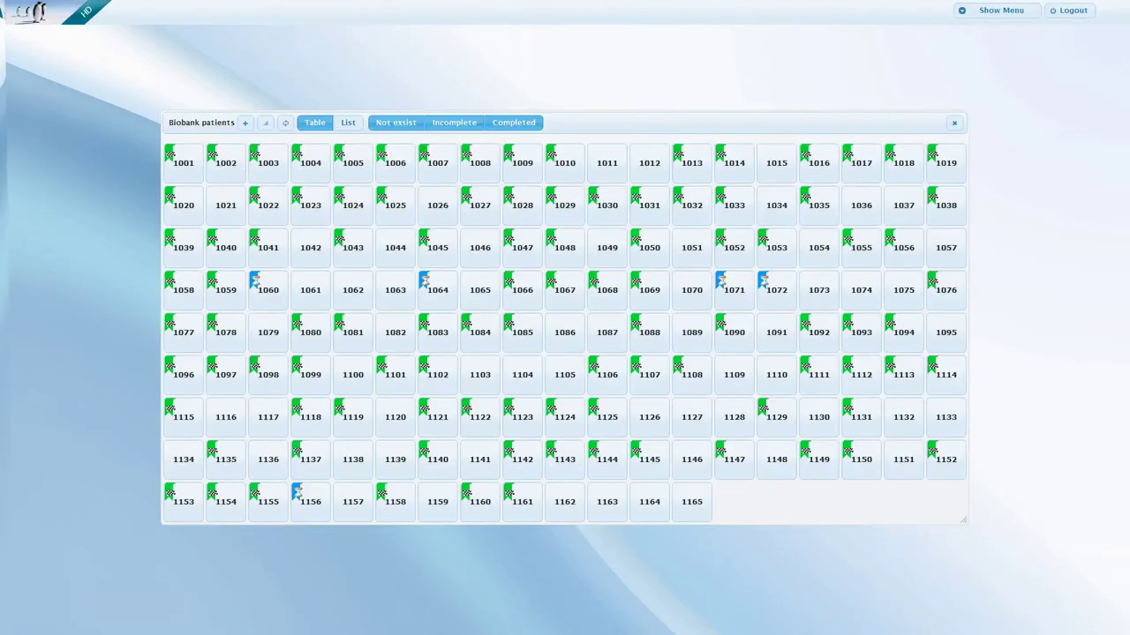
List patients sorted by category, institute and sampling date, page forward, then return home.
click(345, 124)
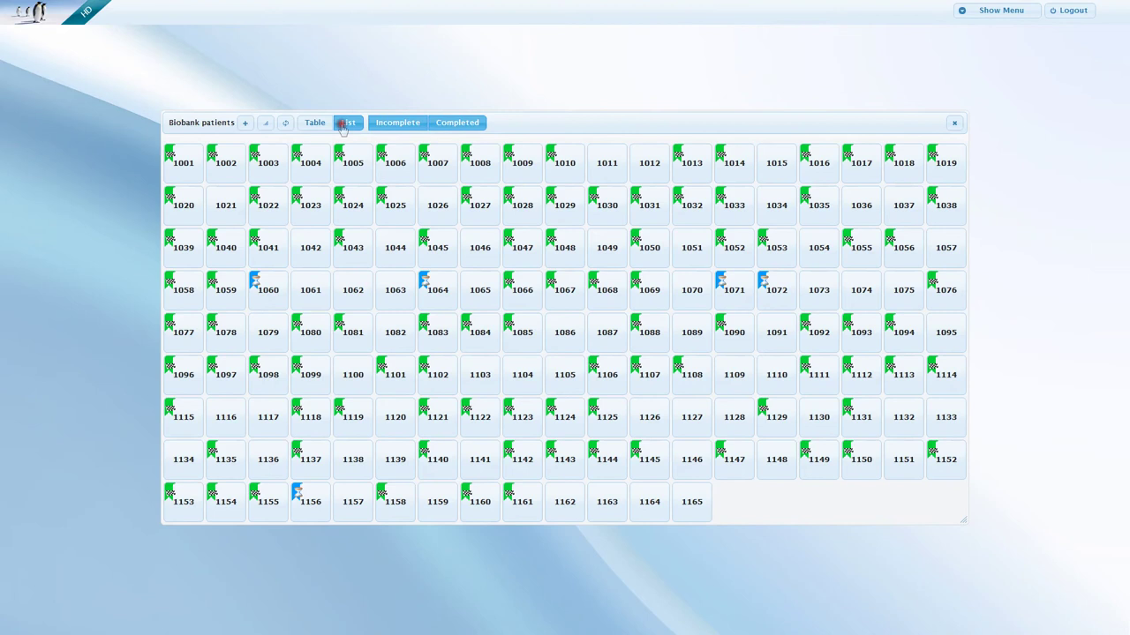
click(336, 148)
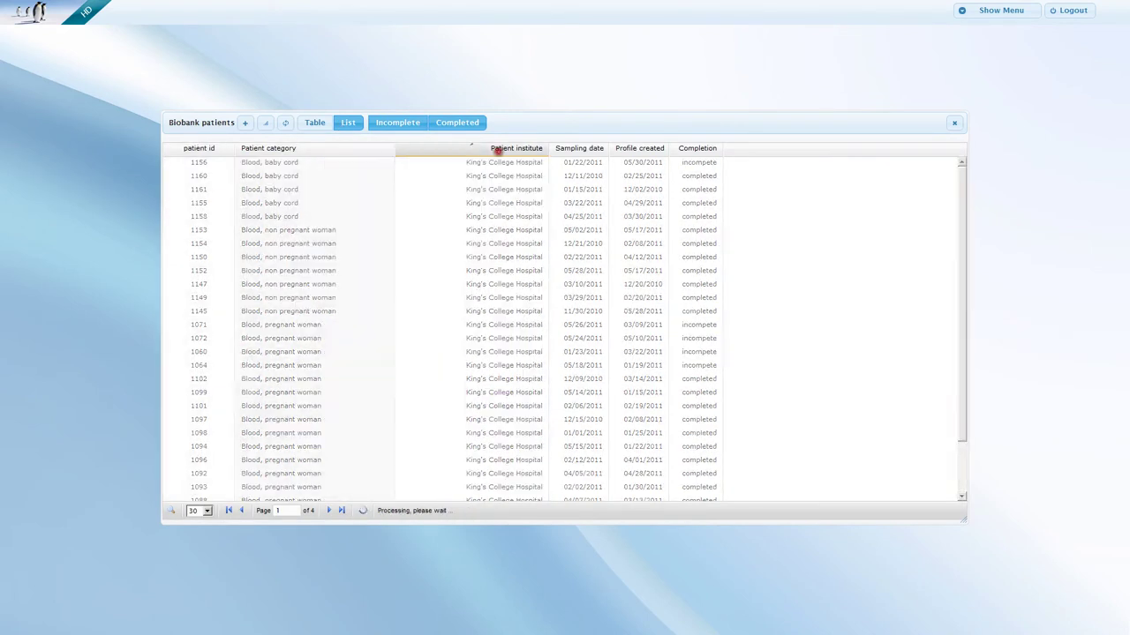
click(498, 149)
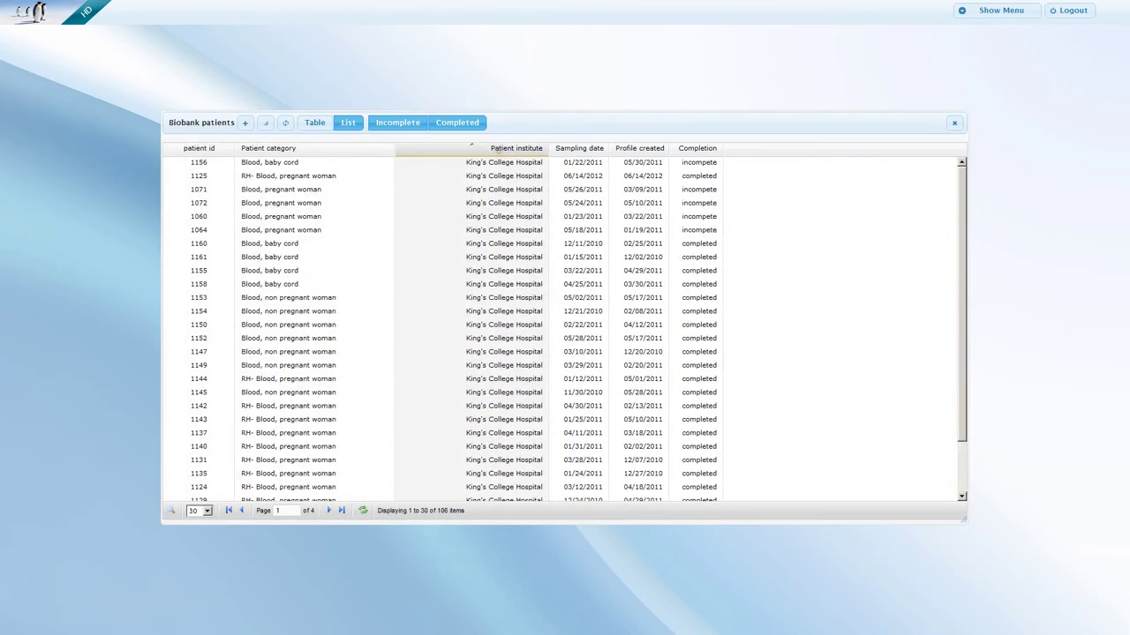
click(579, 149)
click(328, 511)
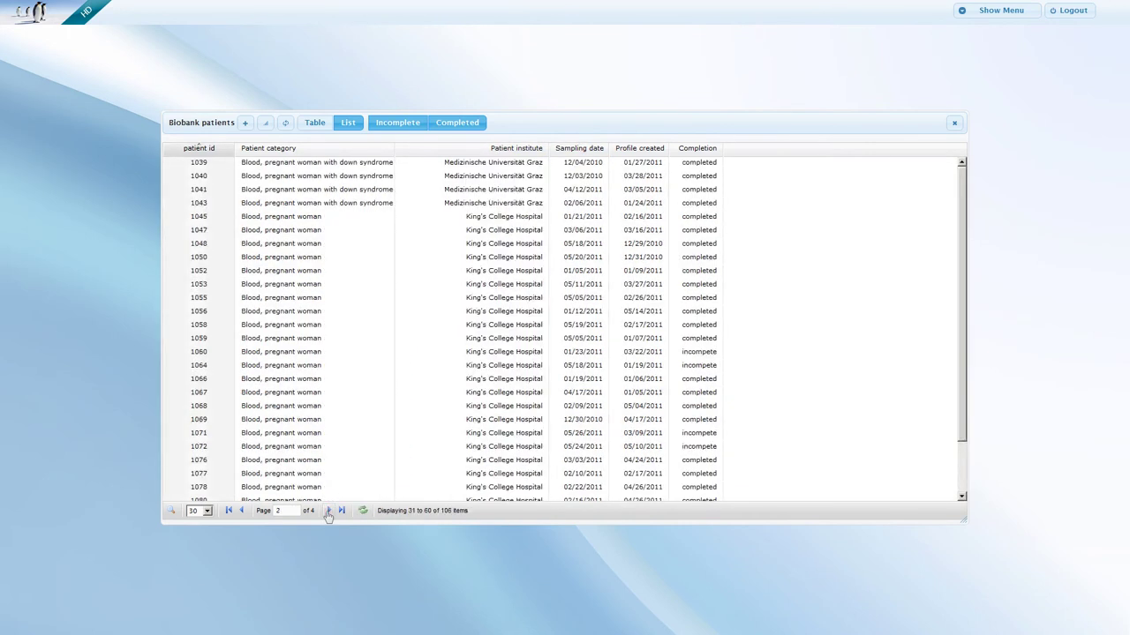
click(327, 511)
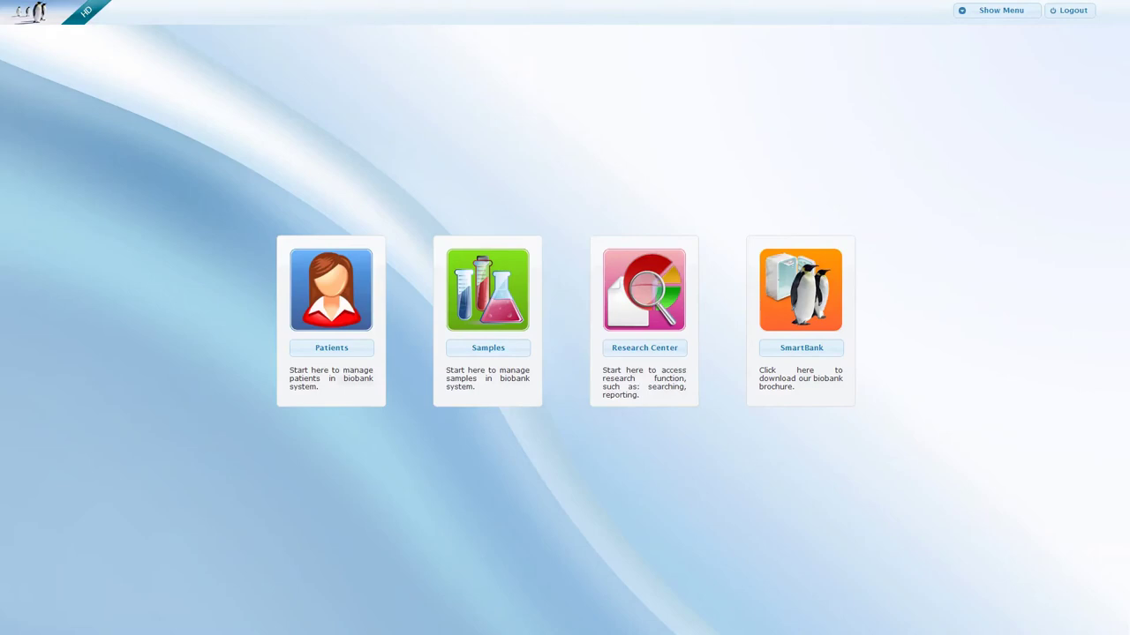
Open DNA & Plasma samples and sort by quantity, concentration, sample place and sample id.
click(487, 288)
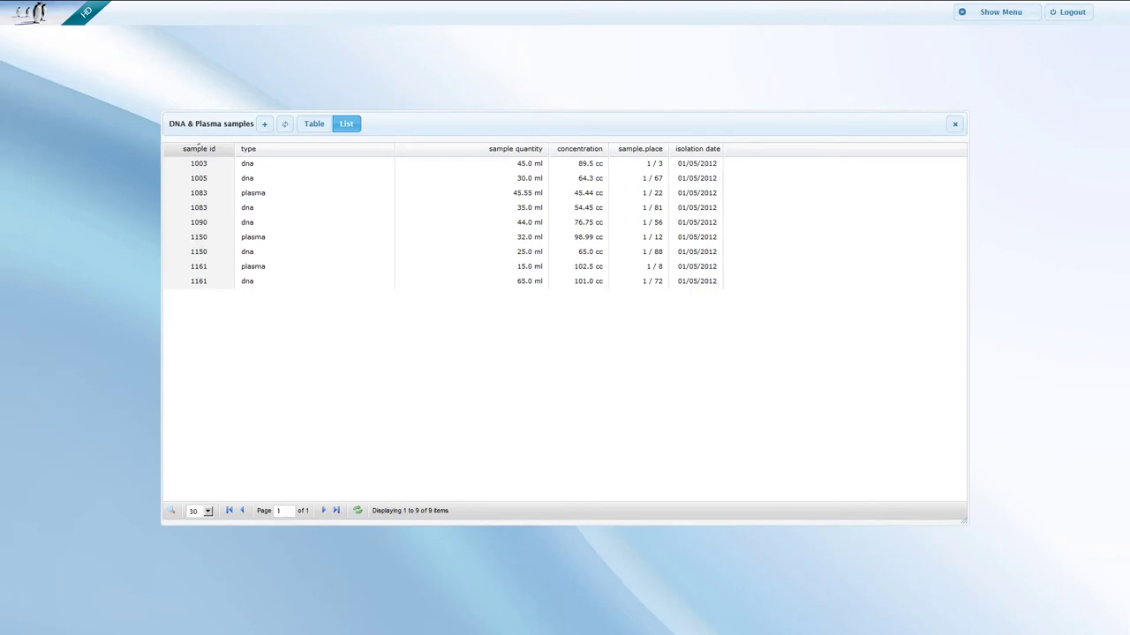
click(518, 149)
click(578, 149)
click(622, 149)
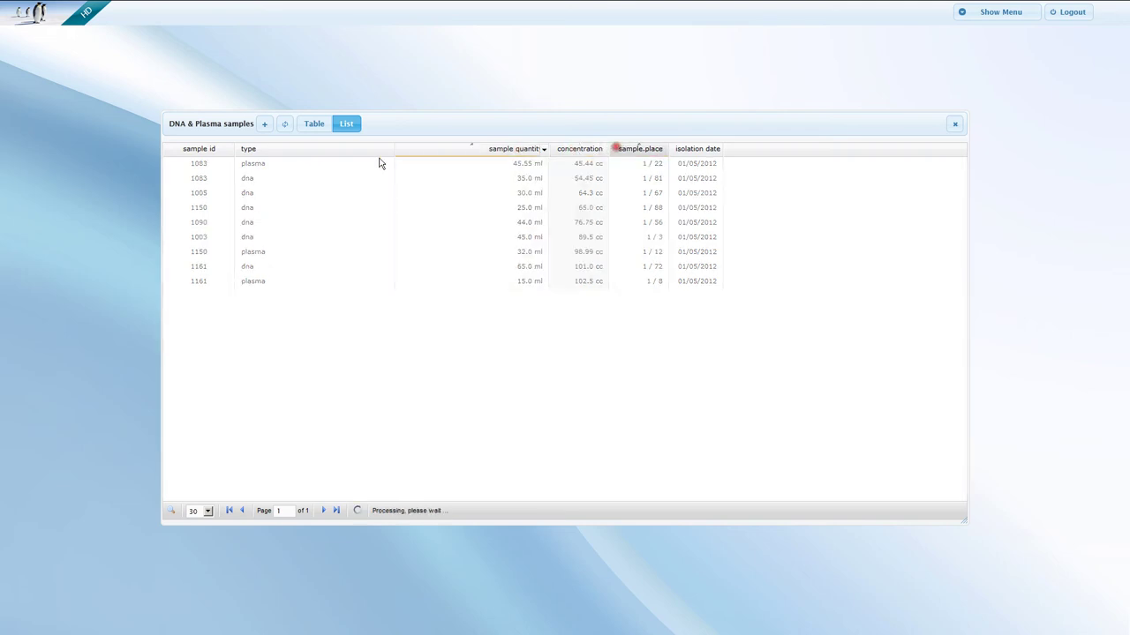
click(212, 149)
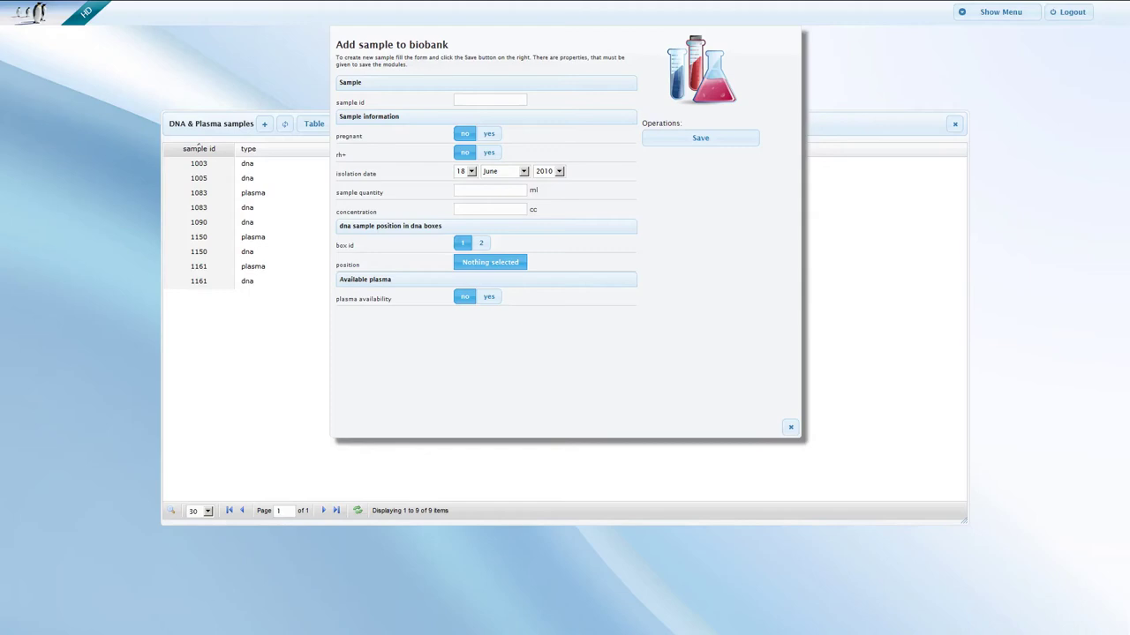
Enter sample id 1045, quantity 85, concentration 49, stored in box 2 at position 73.
click(462, 99)
text(1045)
click(485, 190)
text(85)
key(Tab)
text(49)
click(481, 242)
click(485, 268)
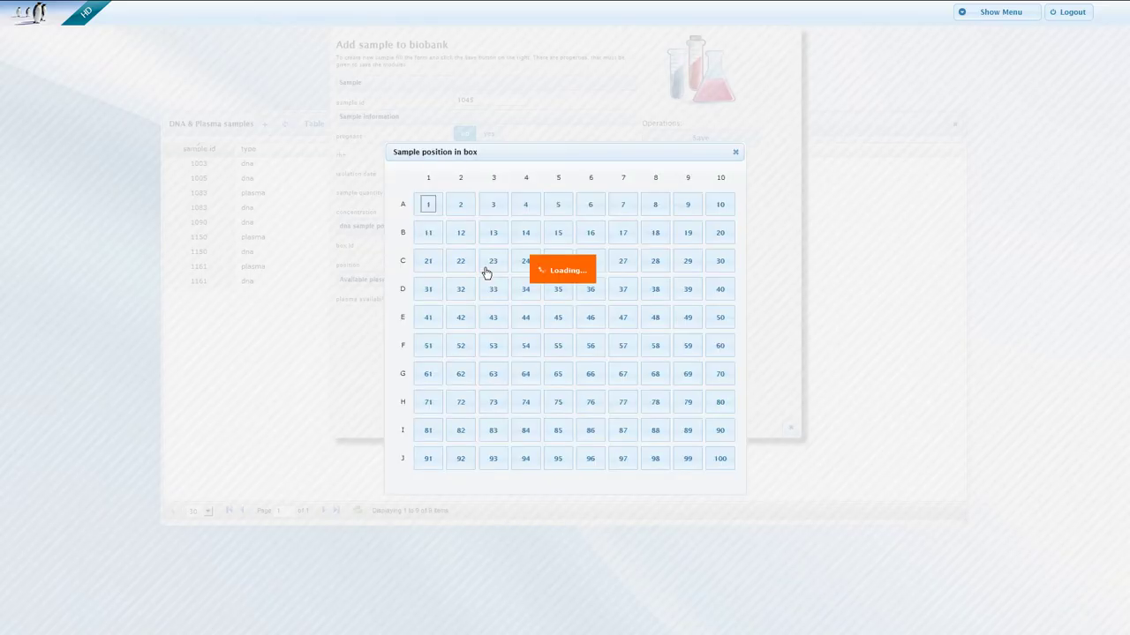
click(498, 398)
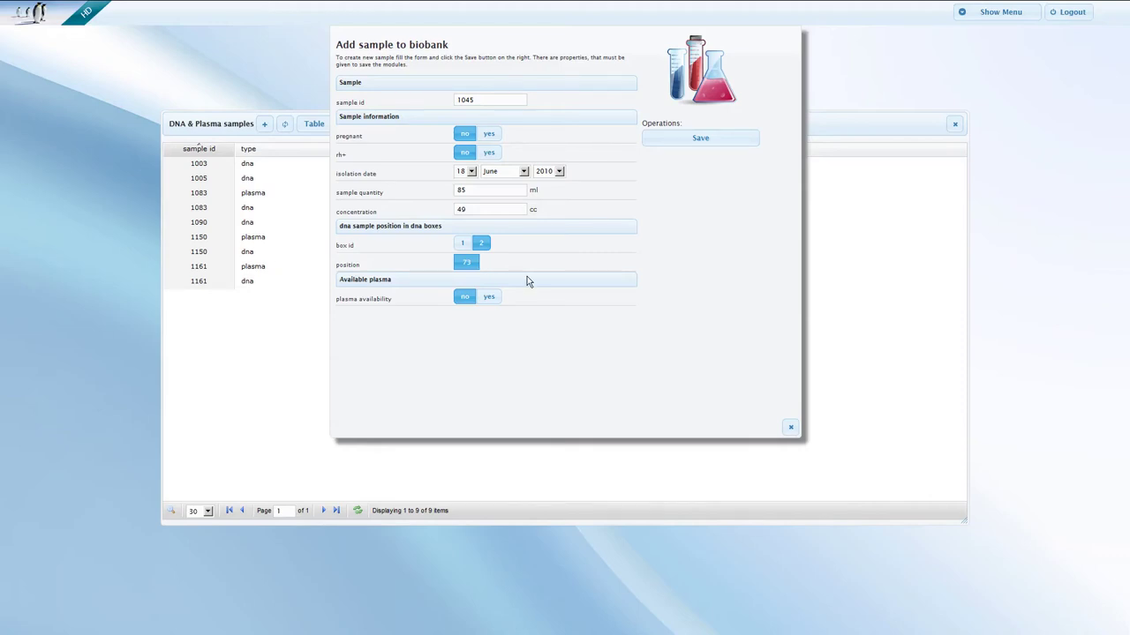
Mark plasma available with quantity 78 at position 14, and save the sample.
click(488, 296)
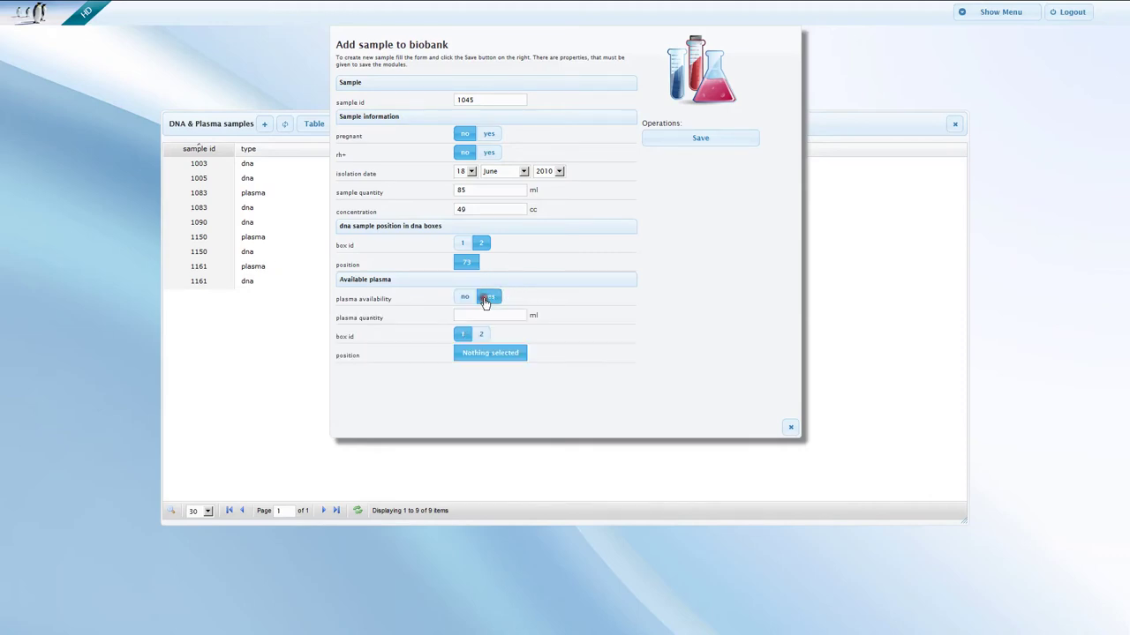
click(483, 316)
text(78)
click(490, 354)
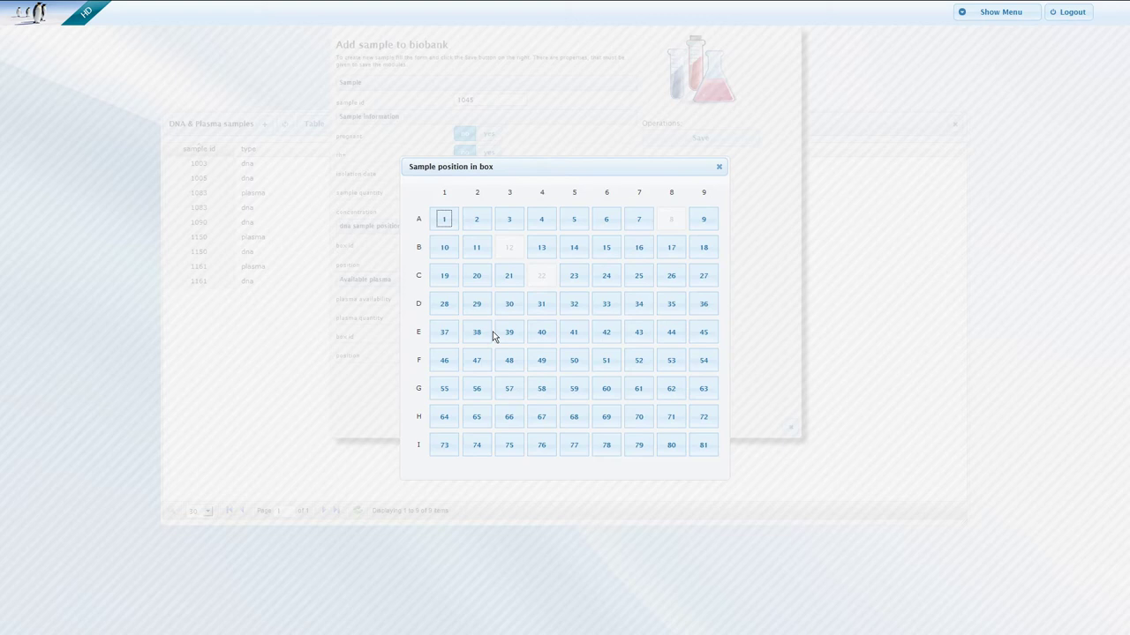
click(571, 250)
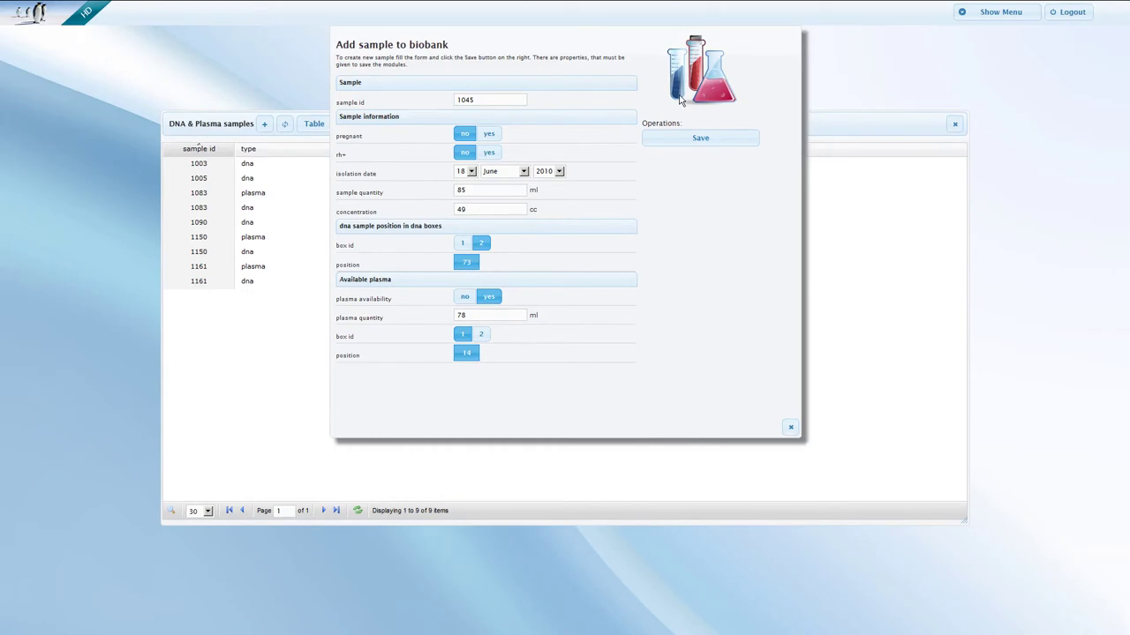
click(684, 140)
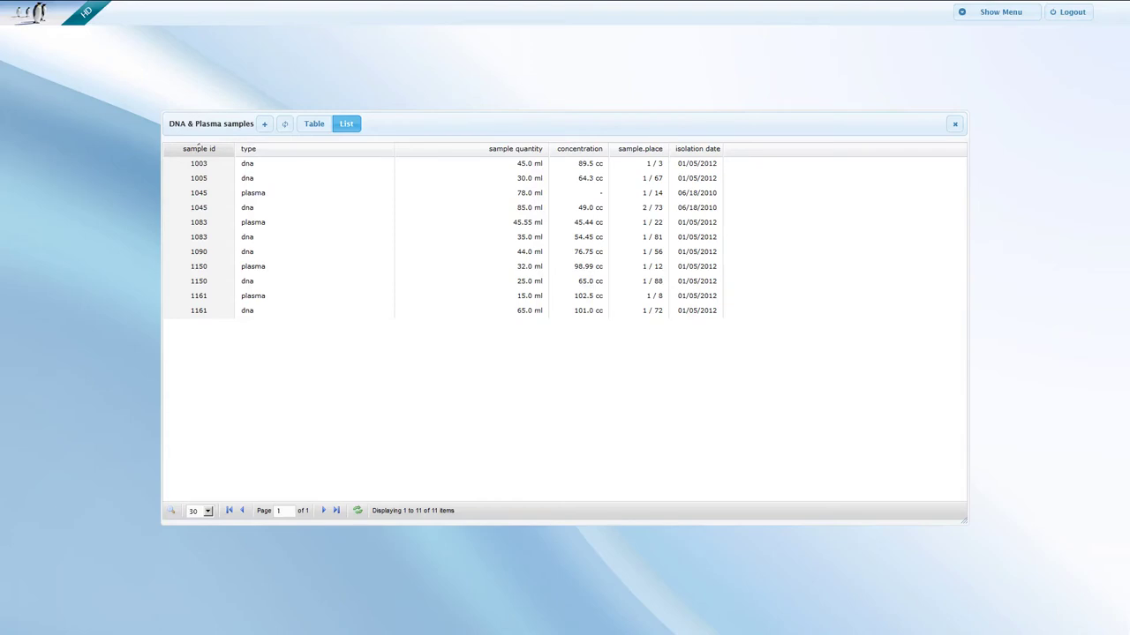
Inspect sample 1045's DNA details, check its plasma slot in the box table, then close the window.
click(272, 212)
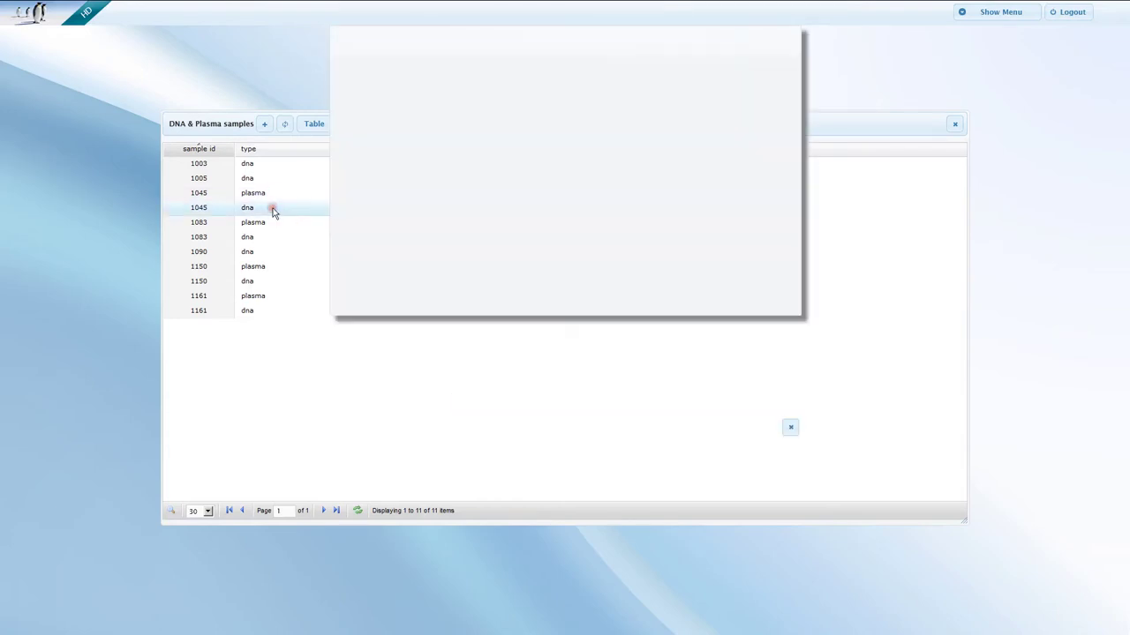
click(786, 431)
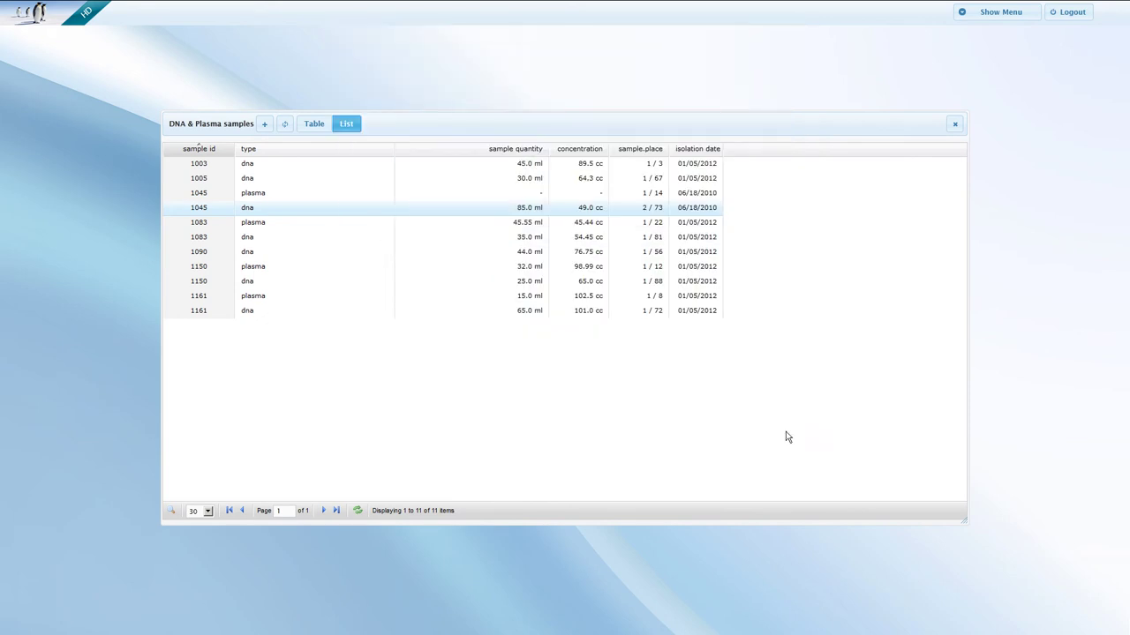
click(316, 126)
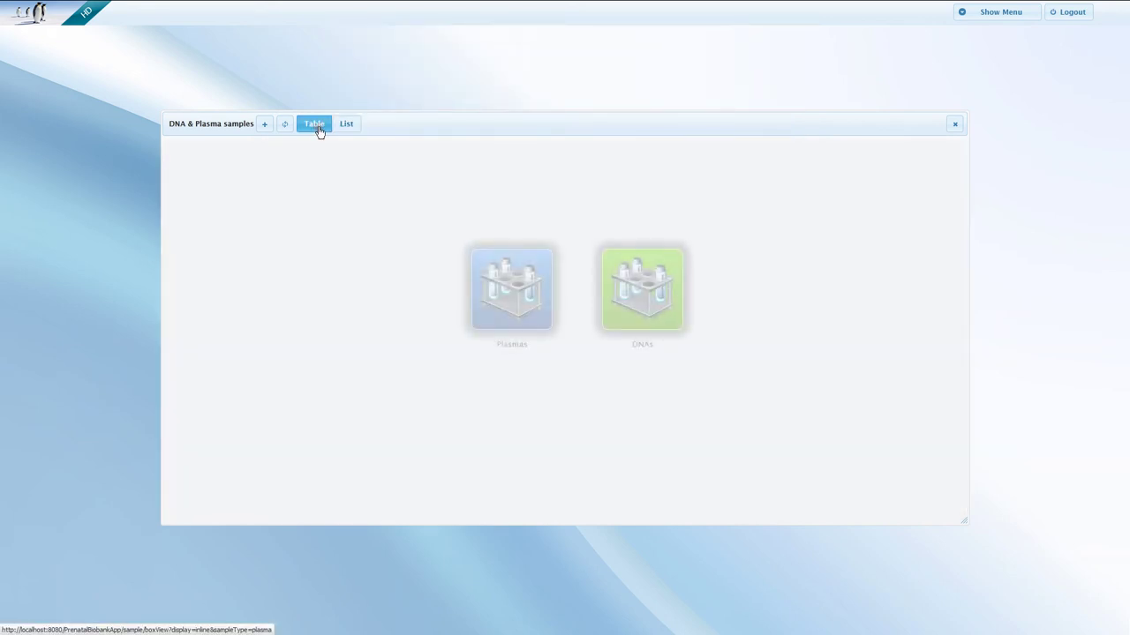
click(520, 288)
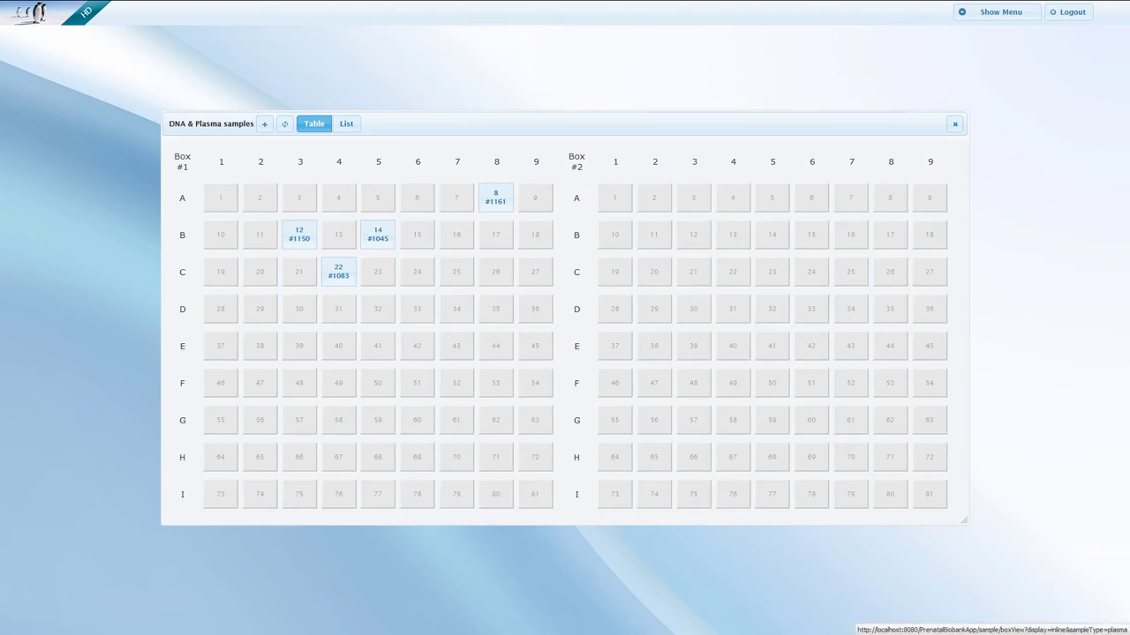
key(Escape)
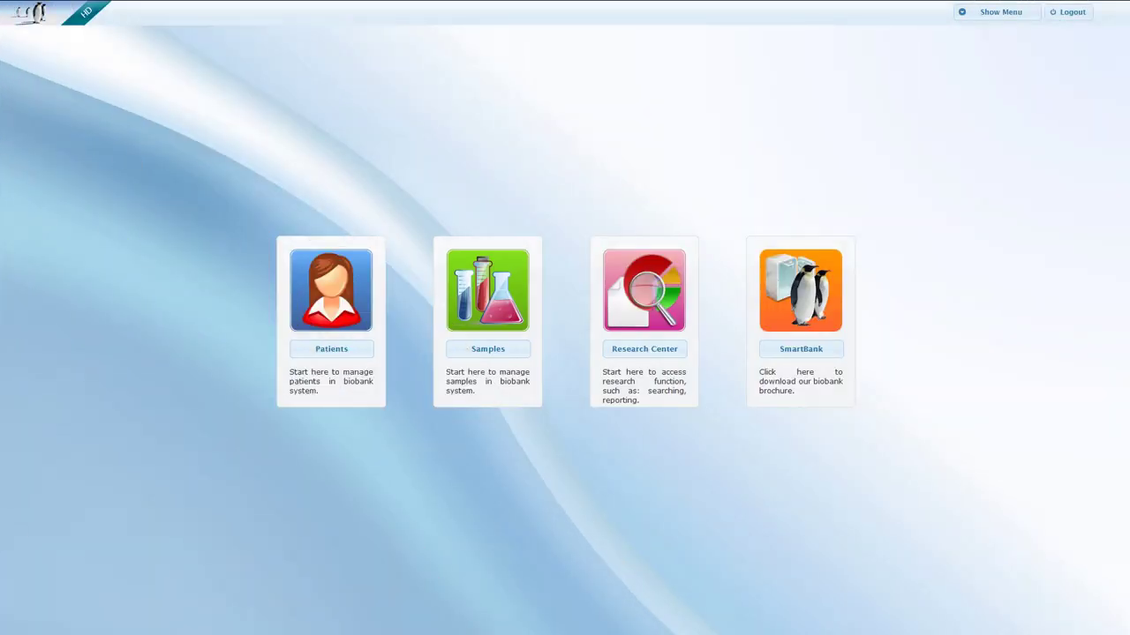
Open the Research Center's patient map and view the London, Freiburg and Graz hospital details.
click(662, 282)
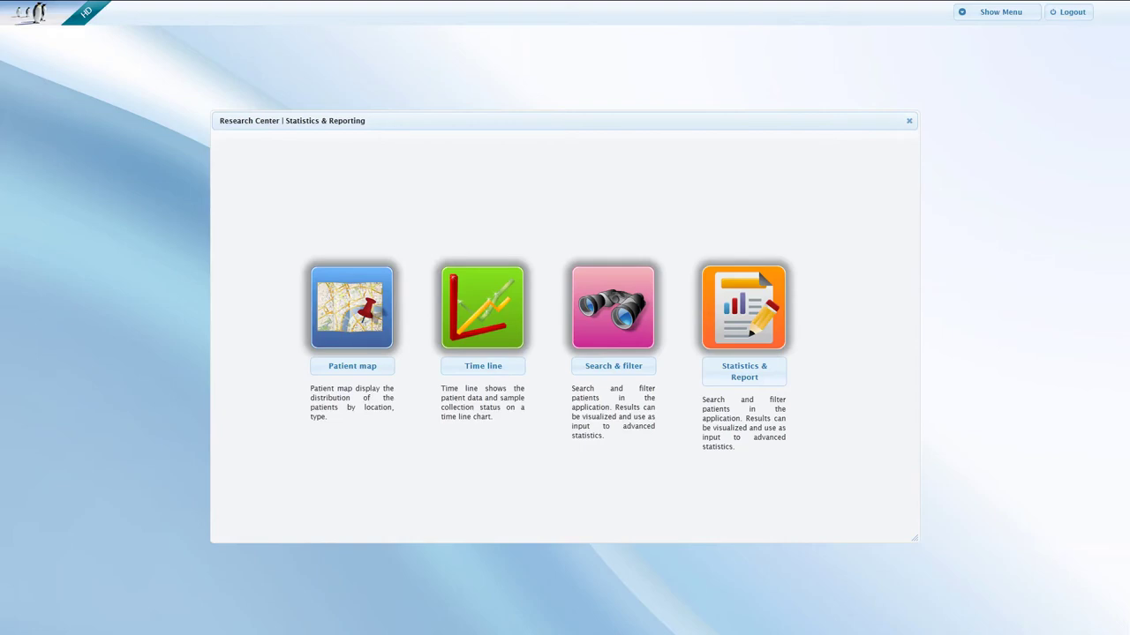
click(362, 314)
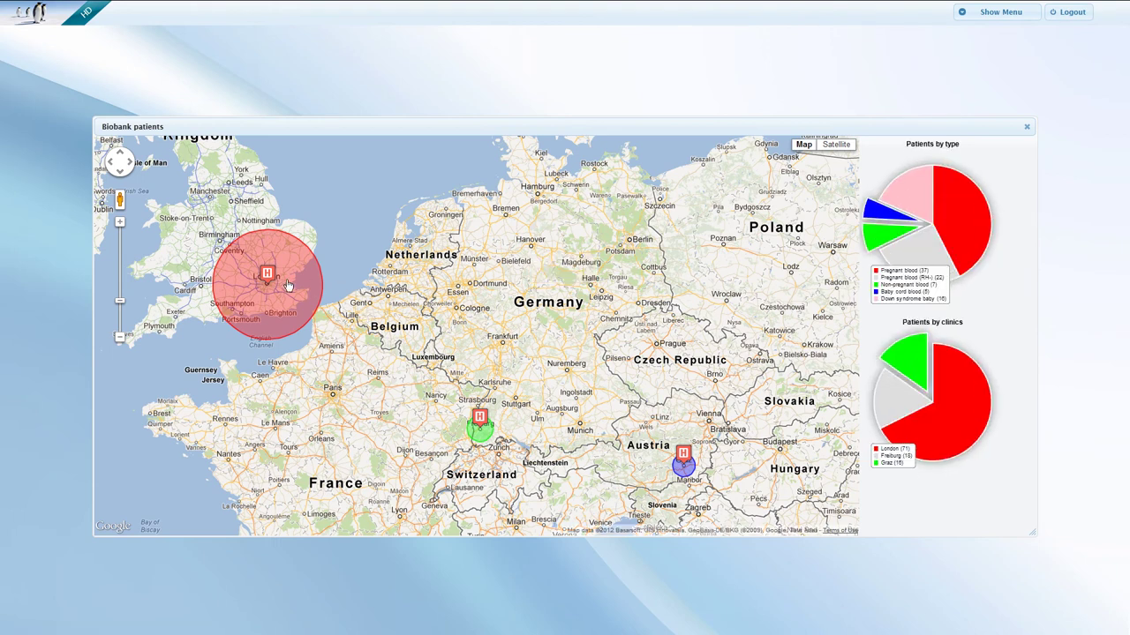
click(270, 278)
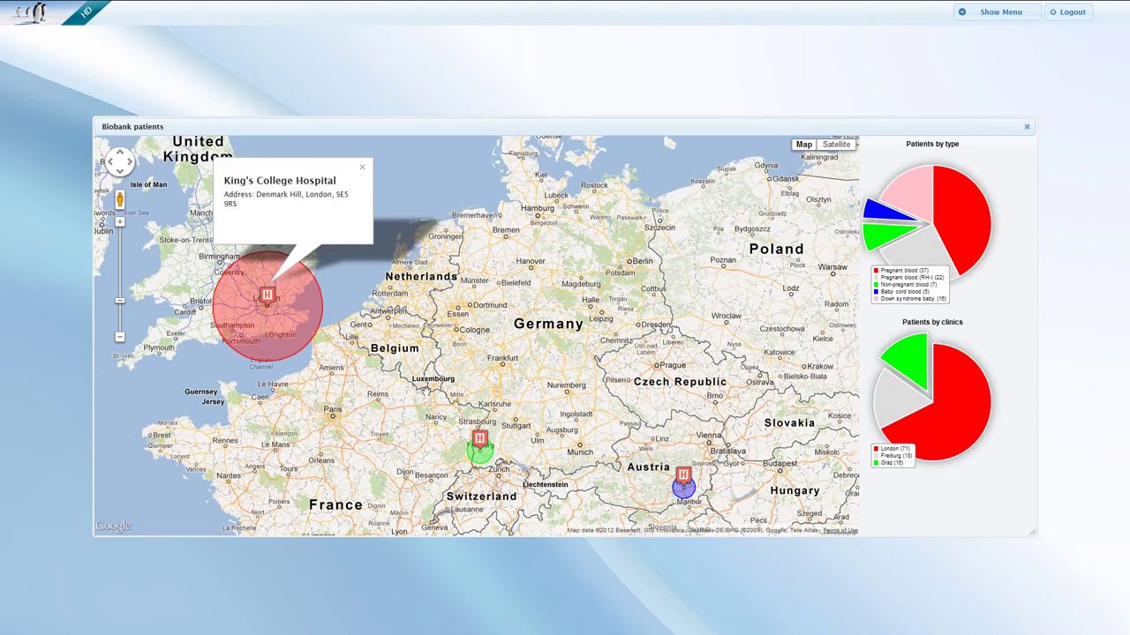
click(480, 440)
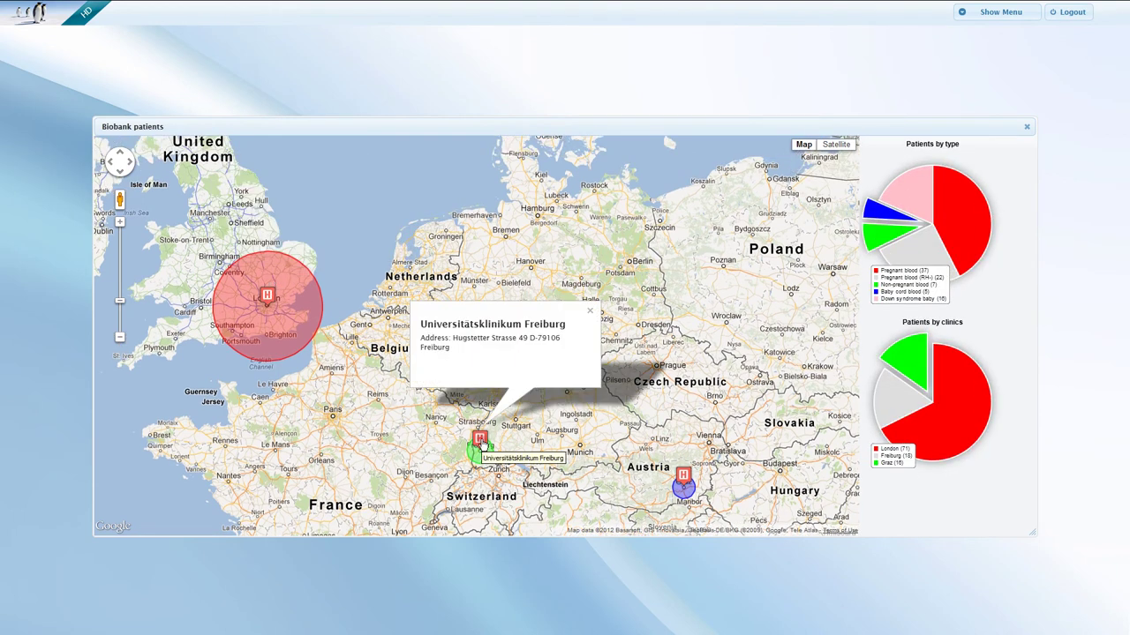
click(684, 476)
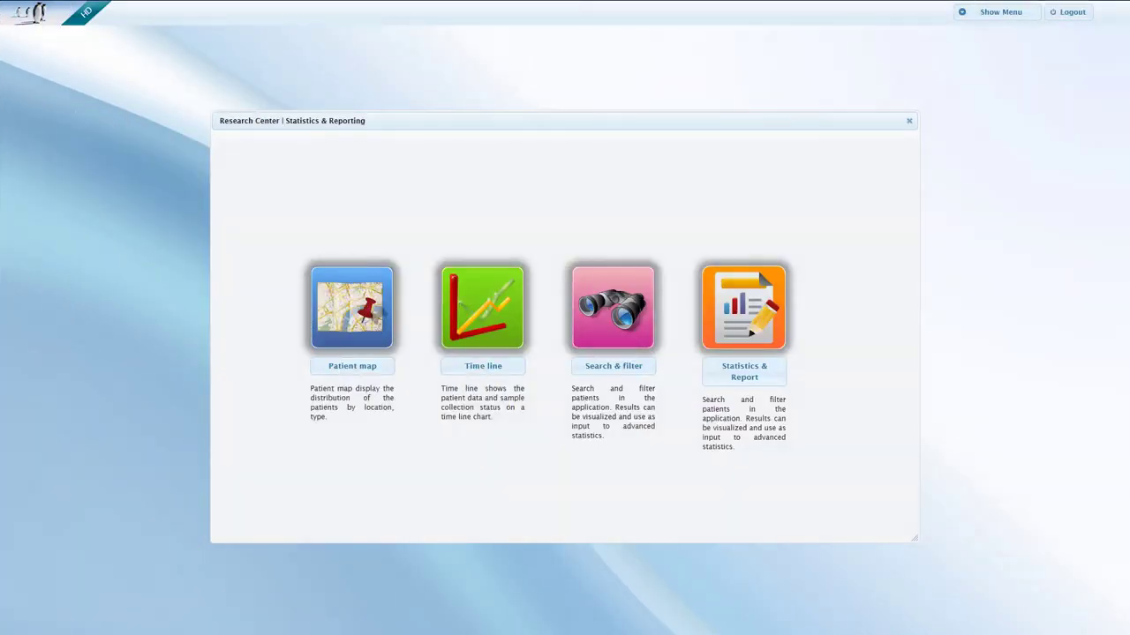
click(477, 299)
In Search & filter, add a 'gender equals female' criterion, which matches 63 patients.
click(611, 290)
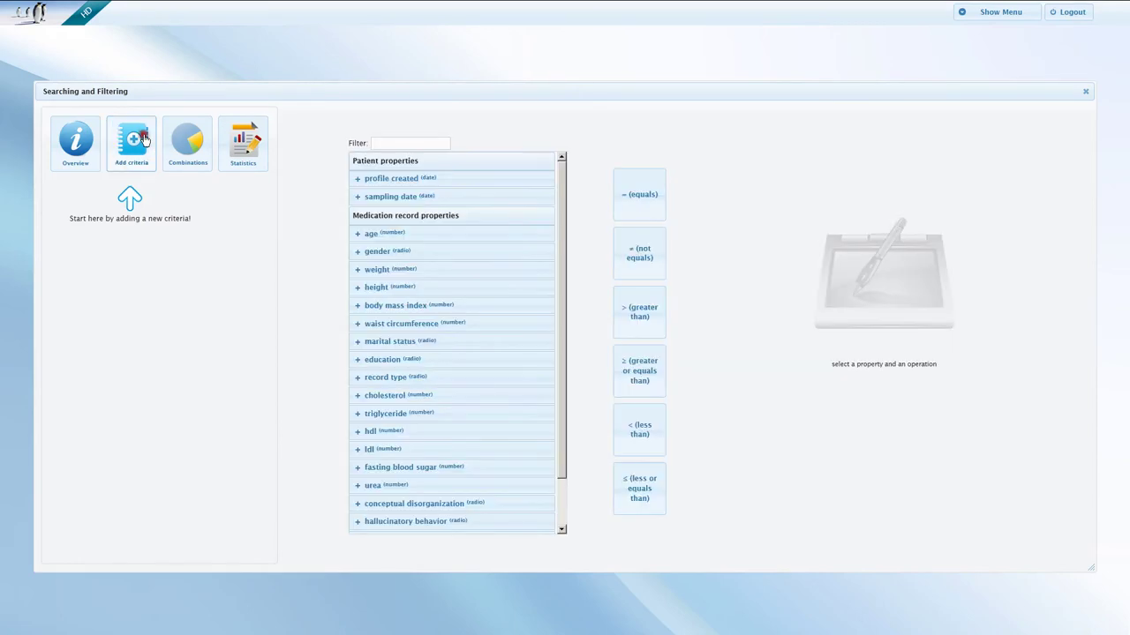
click(142, 139)
click(423, 142)
text(gen)
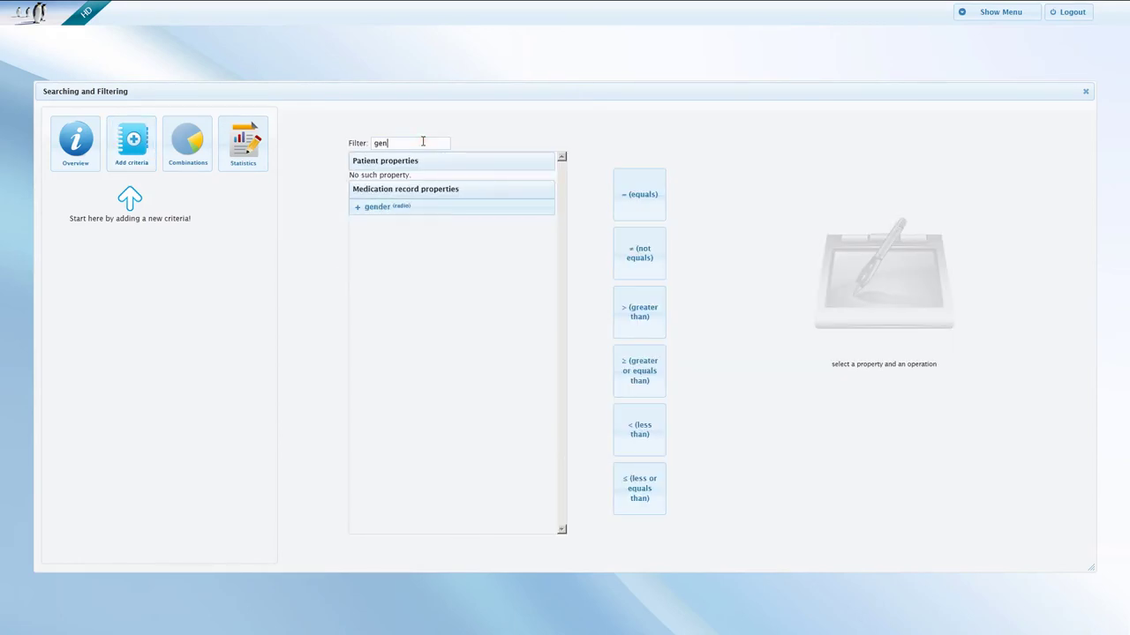
click(412, 210)
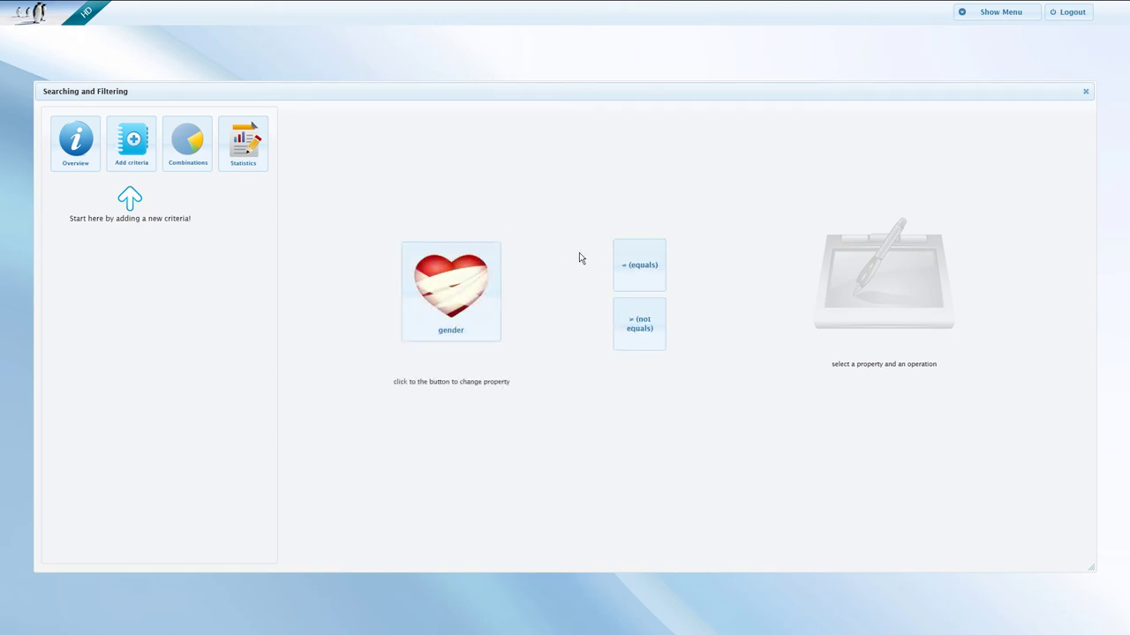
click(619, 268)
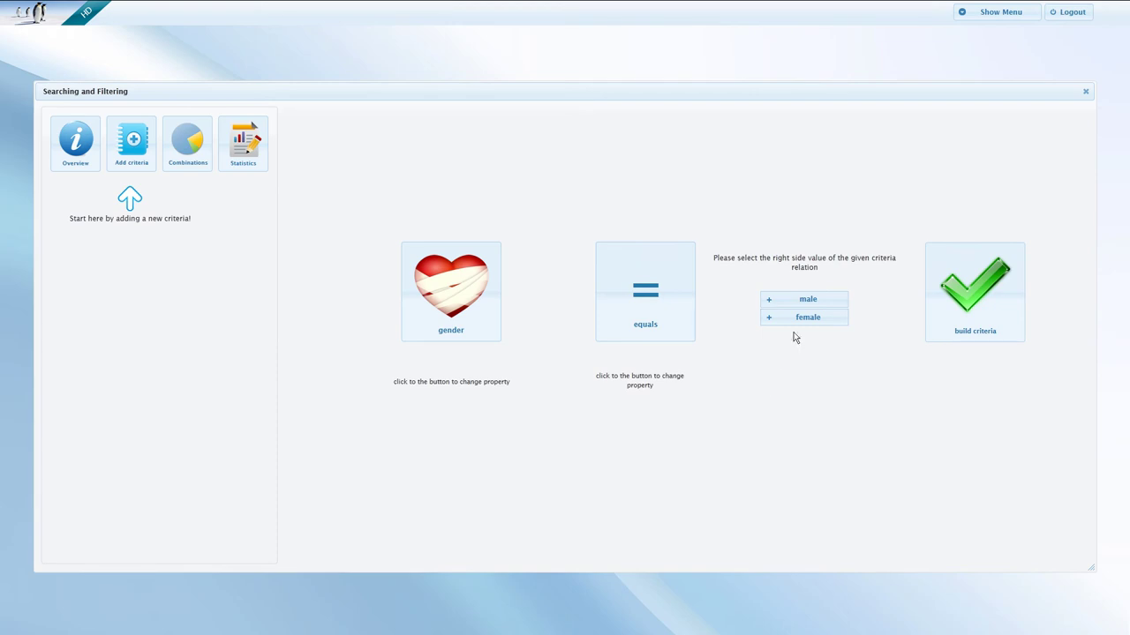
click(812, 319)
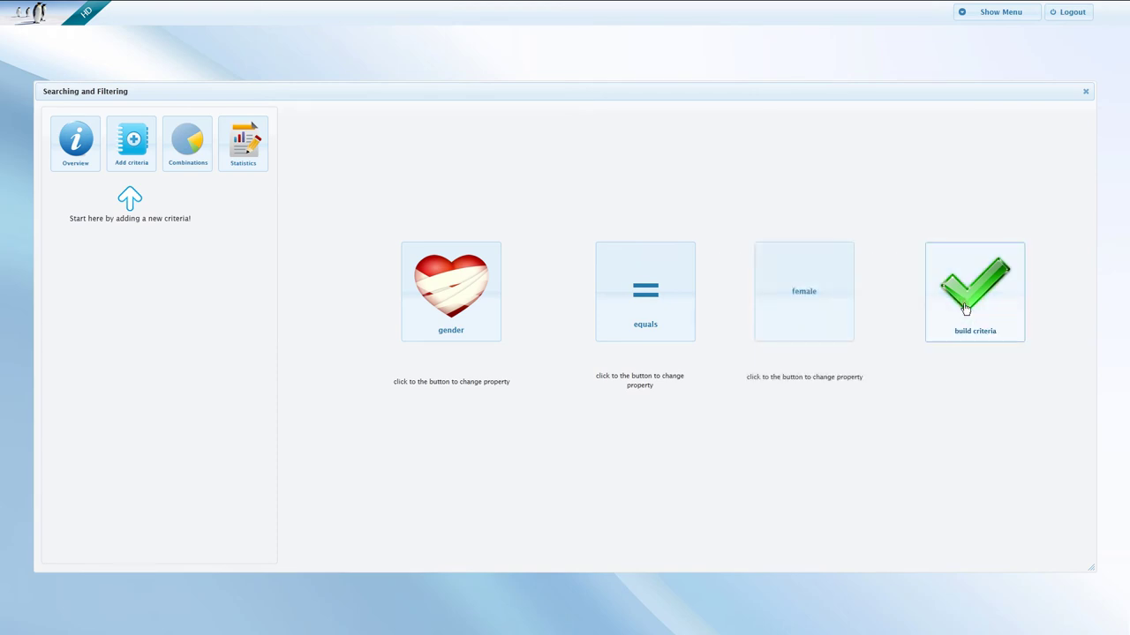
click(965, 306)
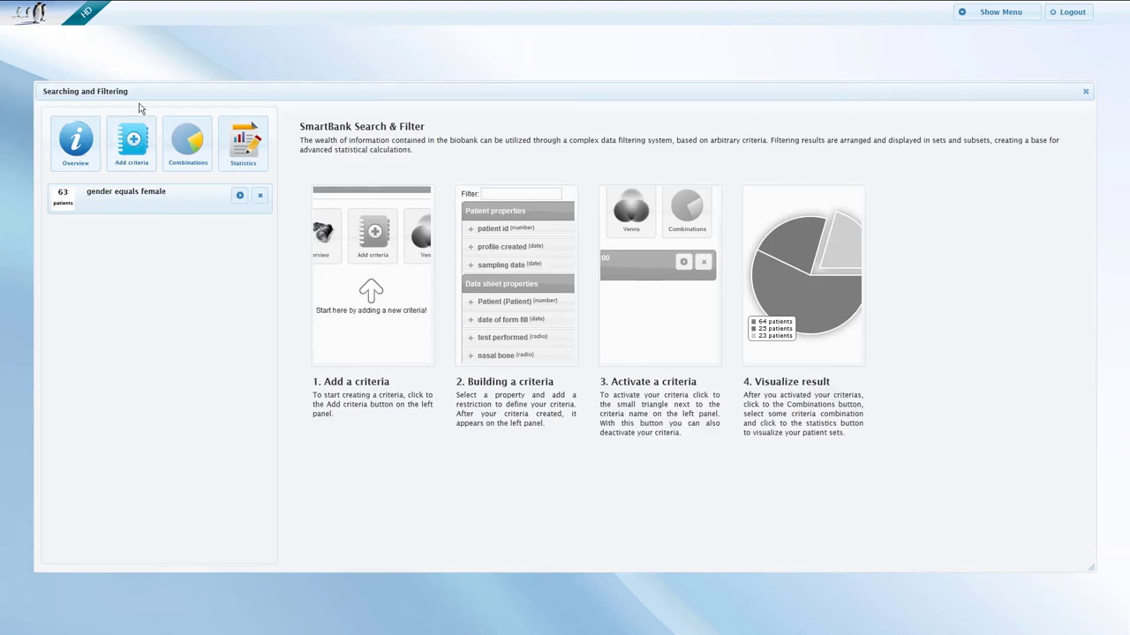
Add a 'record type equals patient' criterion.
click(133, 151)
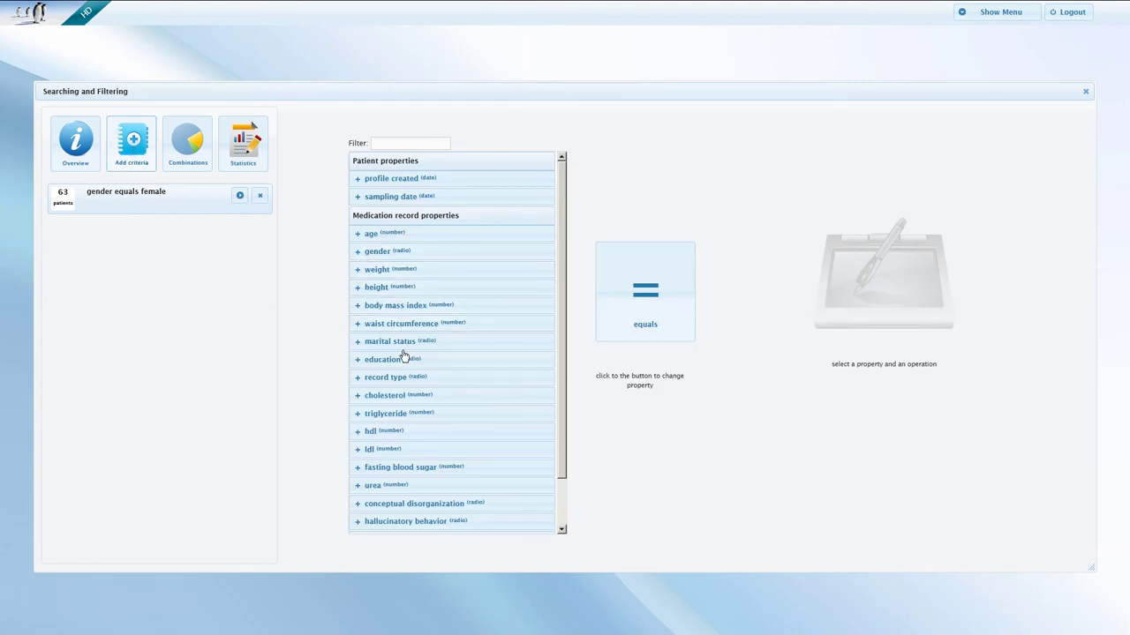
click(397, 377)
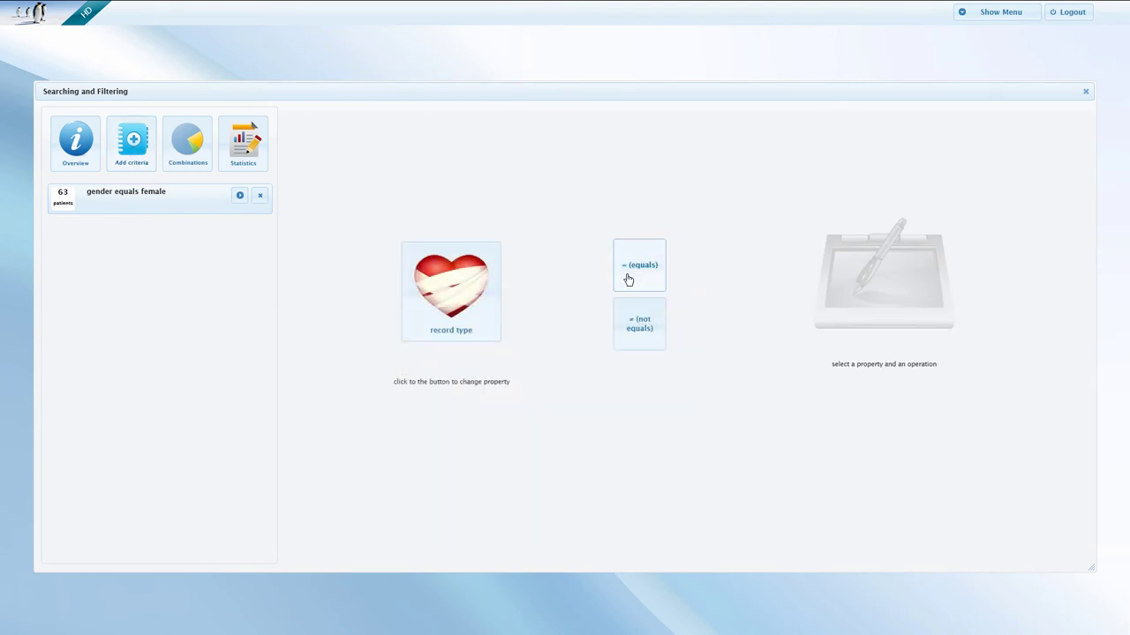
click(623, 279)
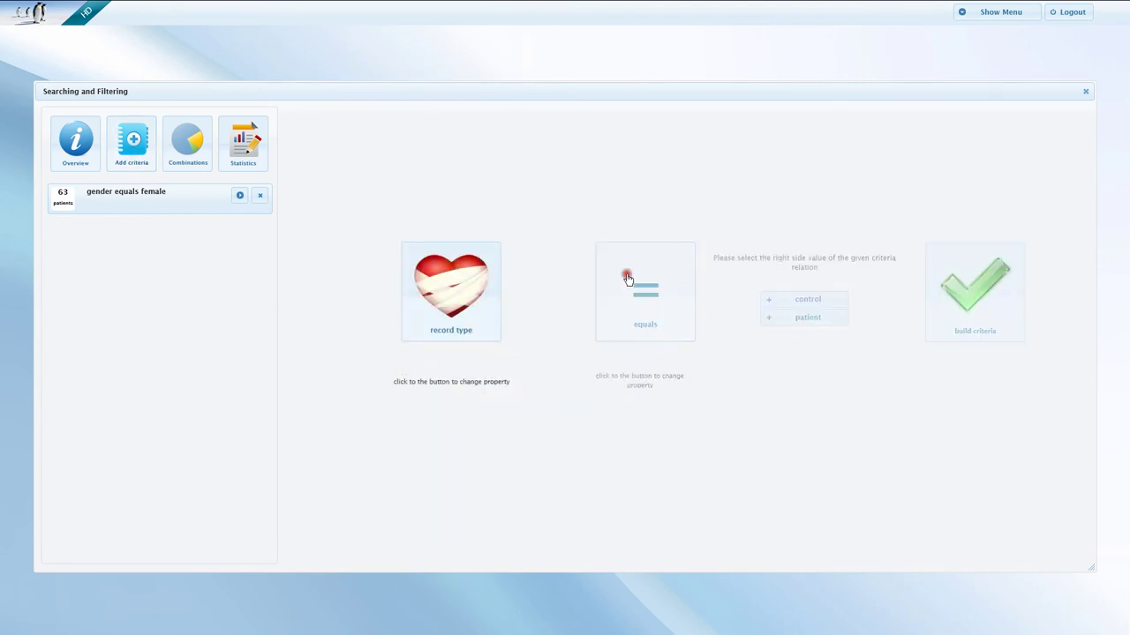
click(798, 319)
click(957, 316)
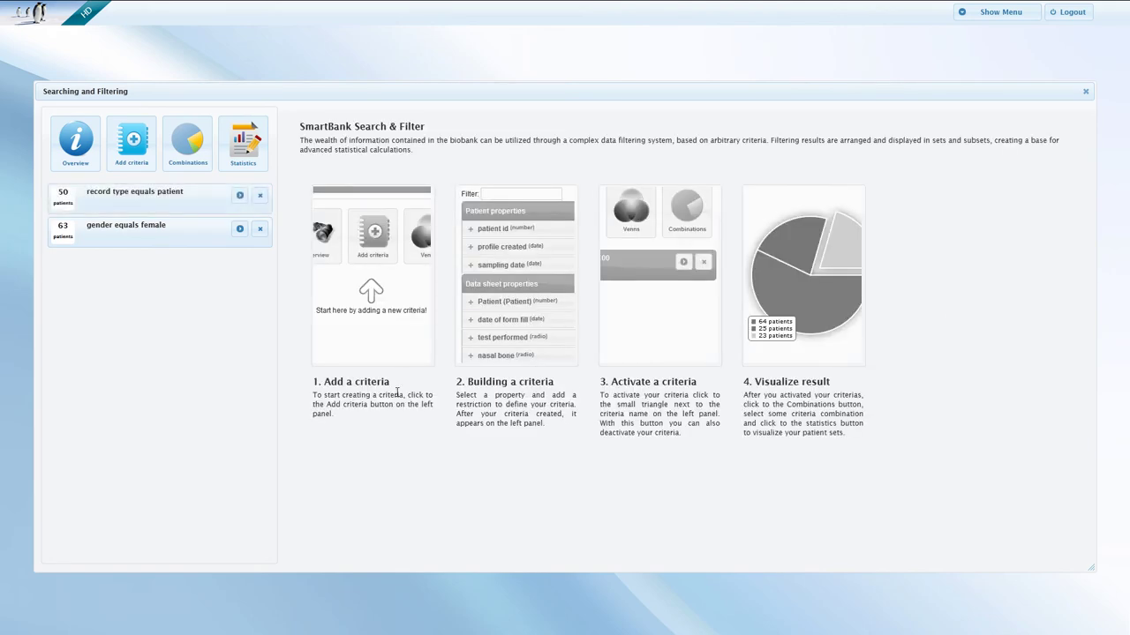
Add an 'age greater than 24' criterion.
click(113, 130)
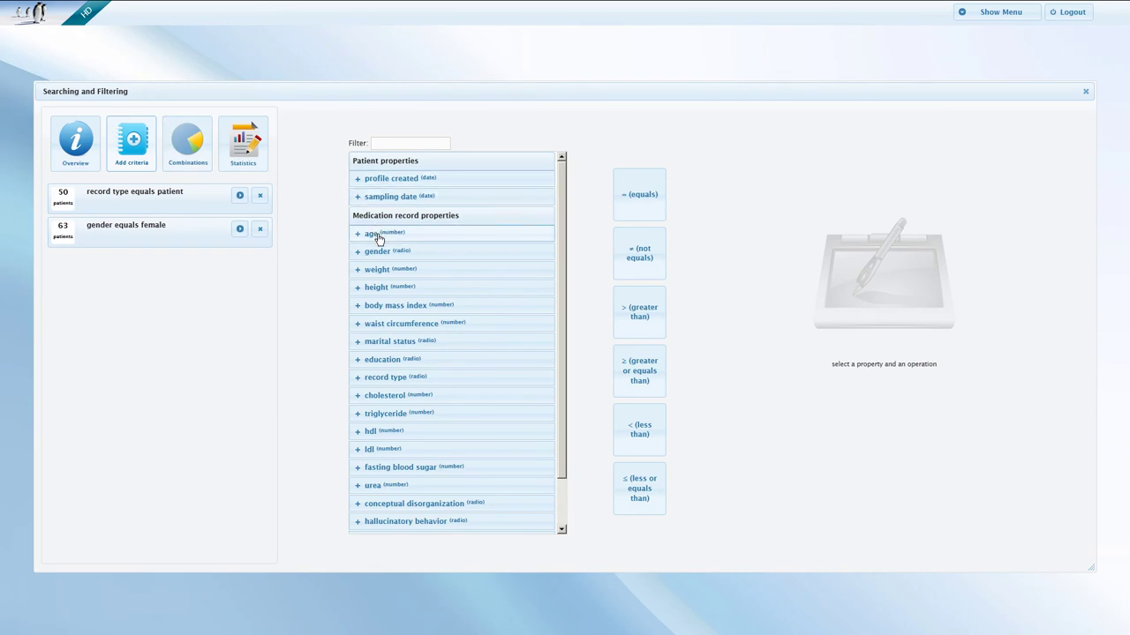
click(371, 233)
click(639, 311)
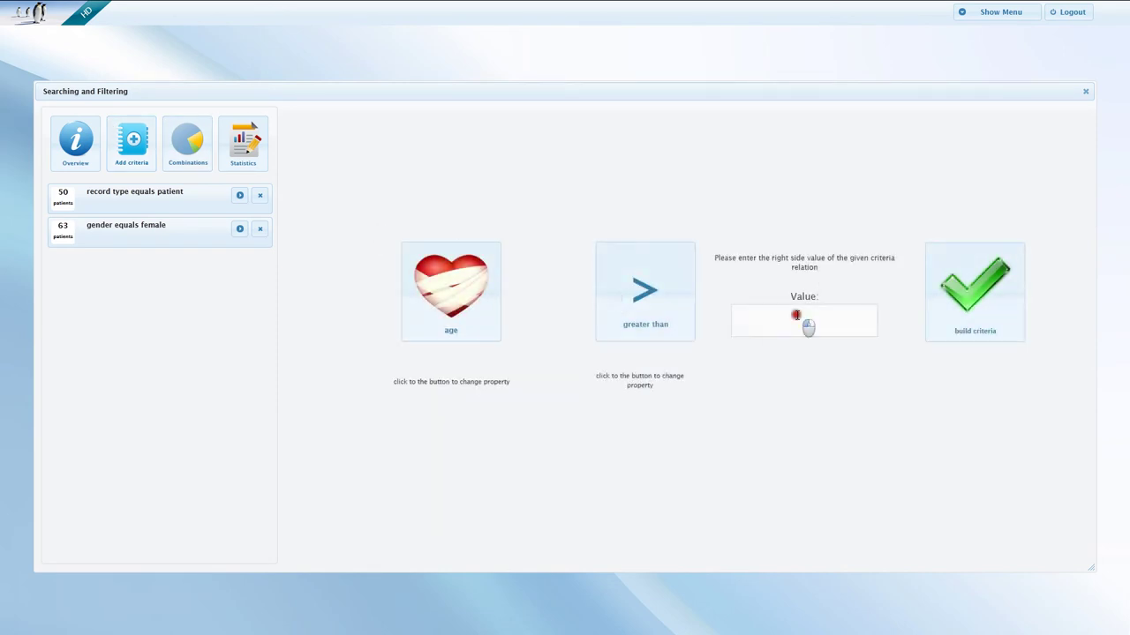
click(799, 320)
text(24)
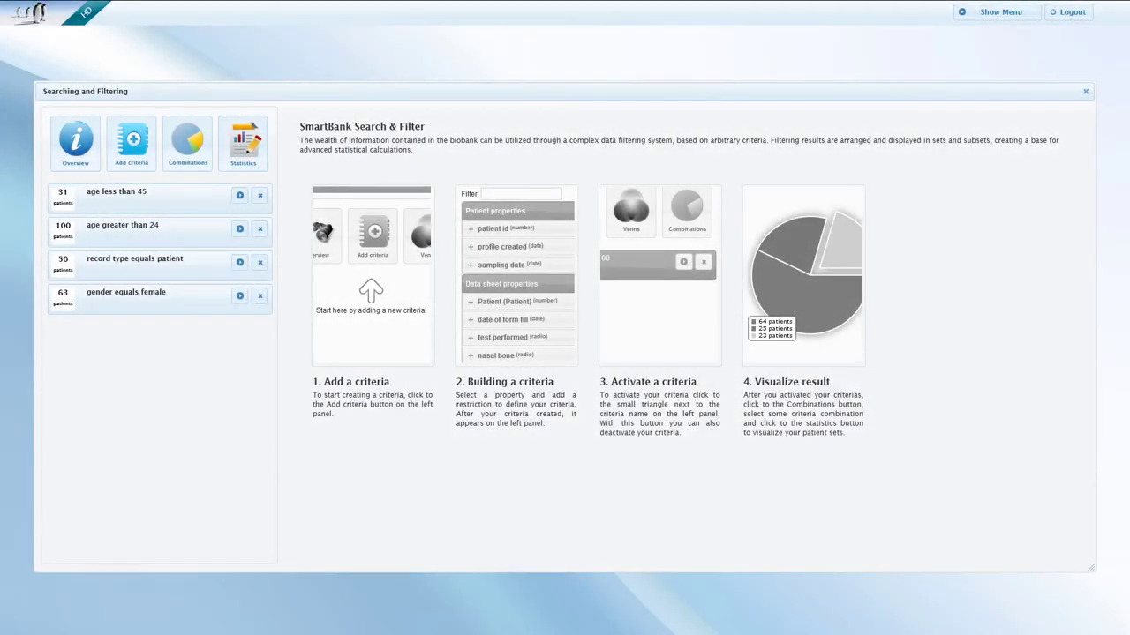
Activate the age under 45, age over 24, record type patient and gender female criteria.
click(239, 195)
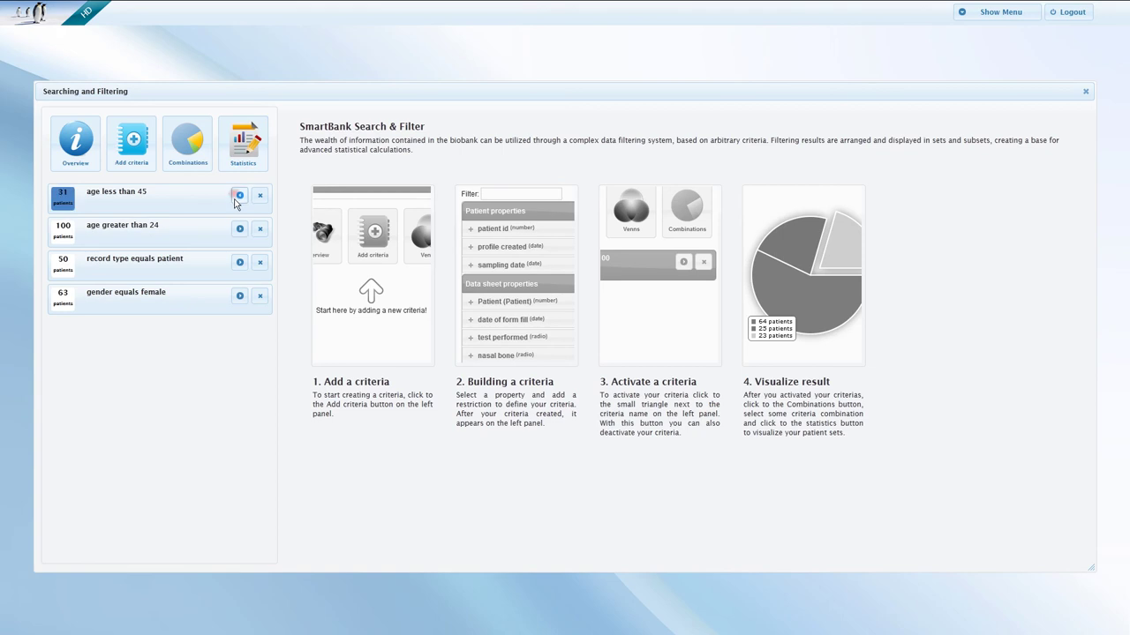
click(239, 229)
click(239, 262)
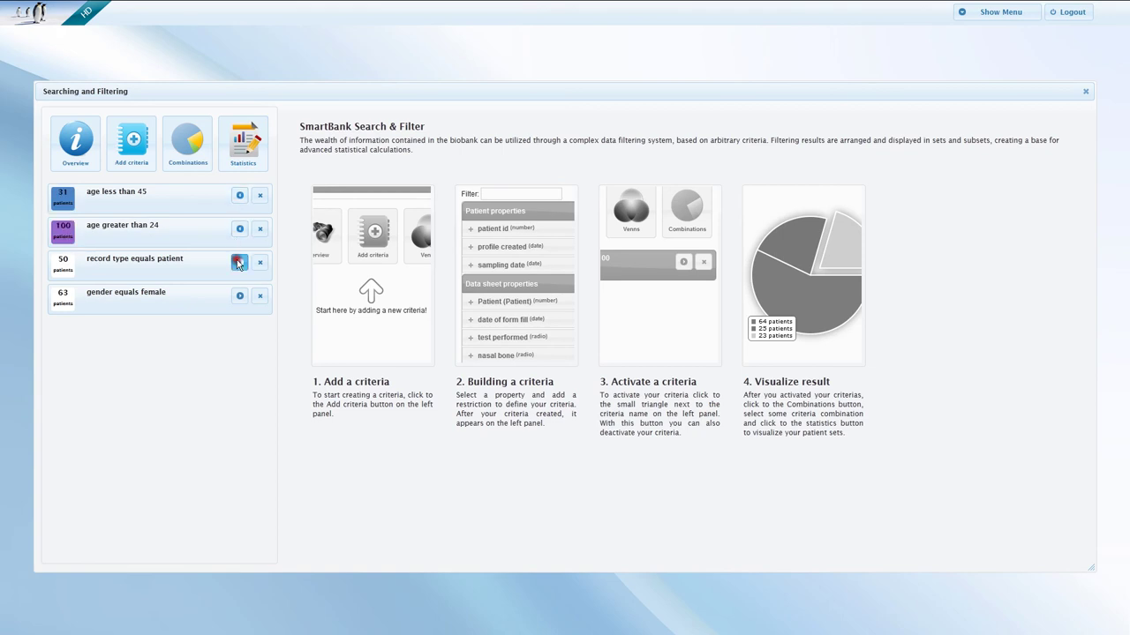
click(240, 296)
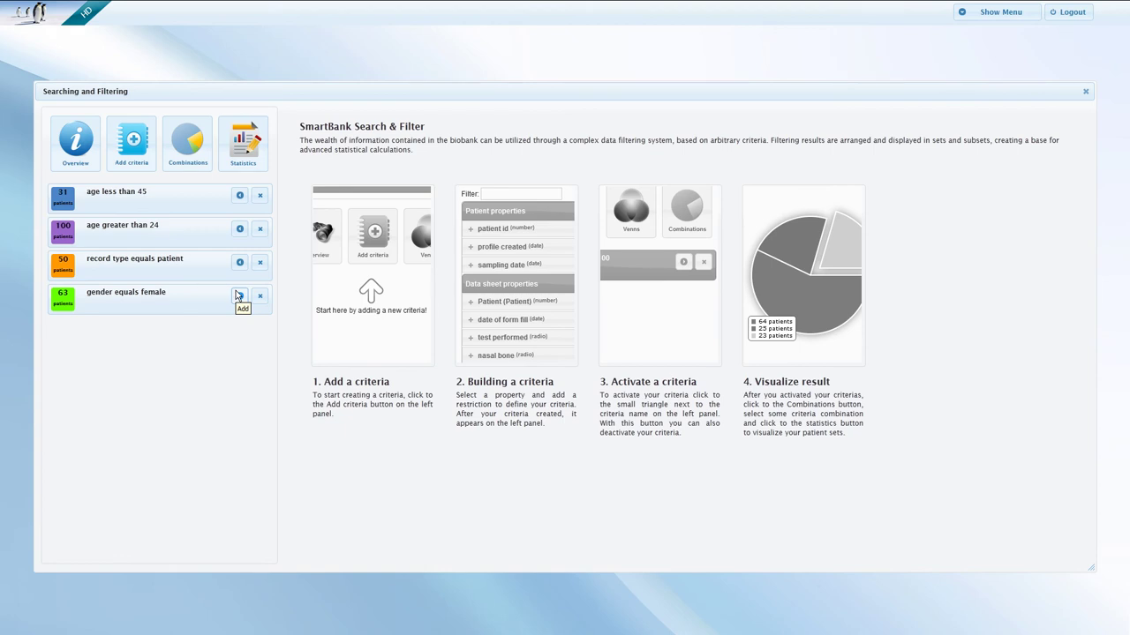
Chart the criteria combinations, viewing triples and fours, then return to pairwise pie charts.
click(190, 159)
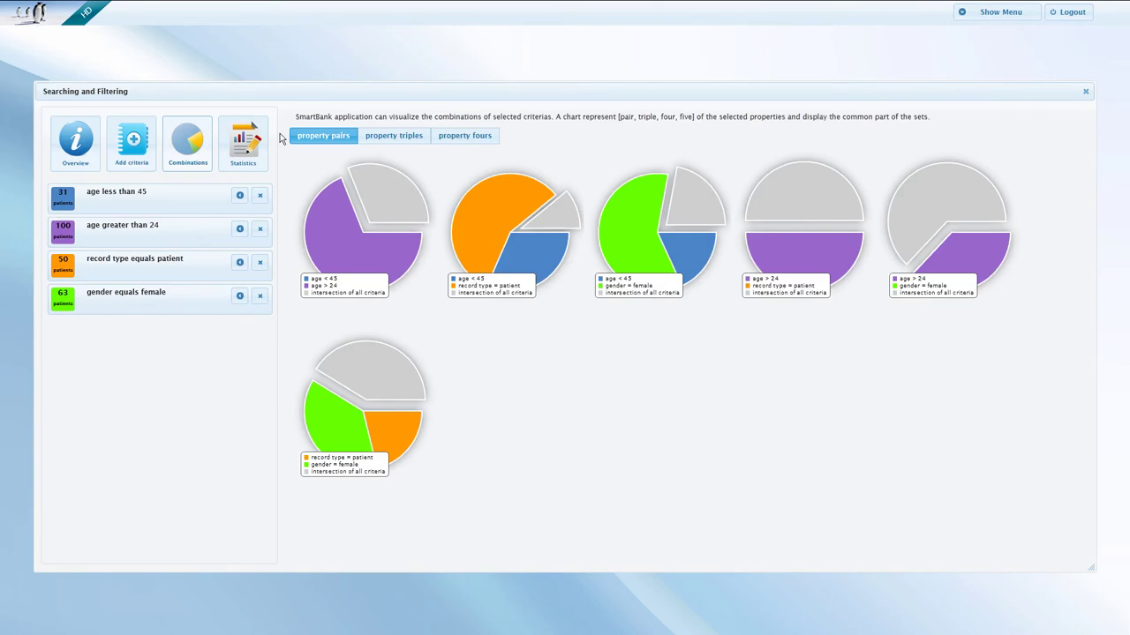
click(418, 137)
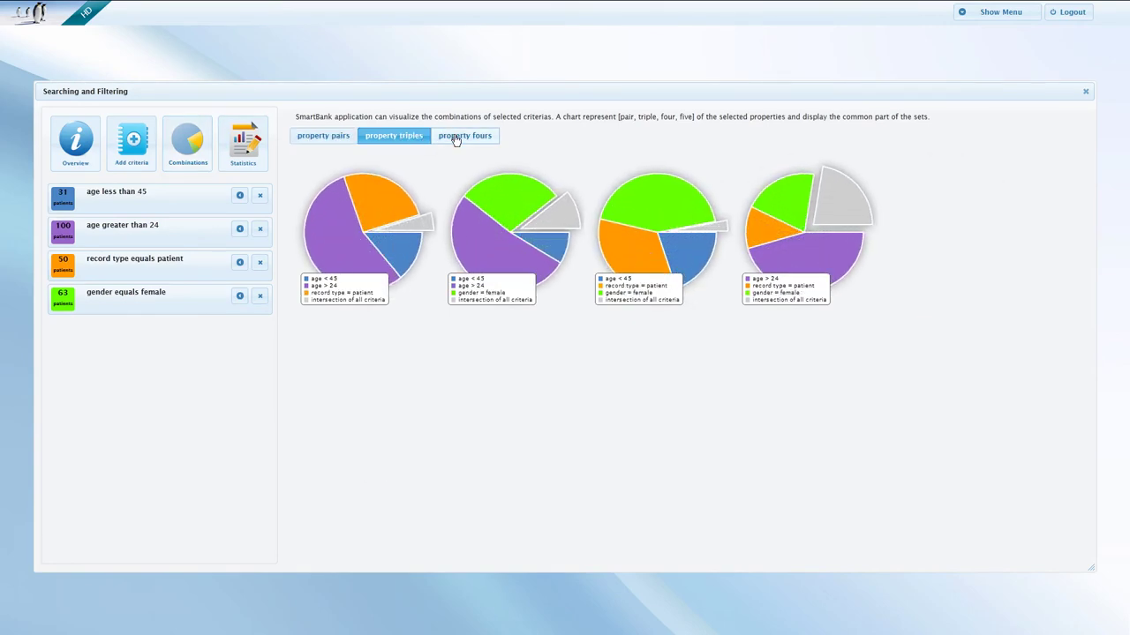
click(456, 140)
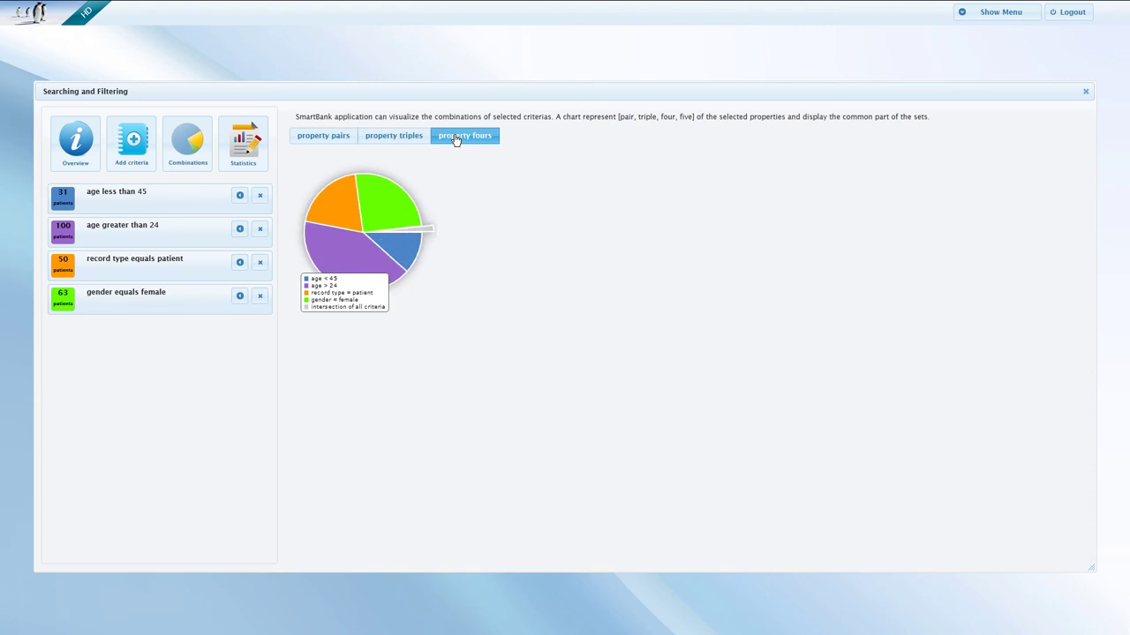
click(327, 140)
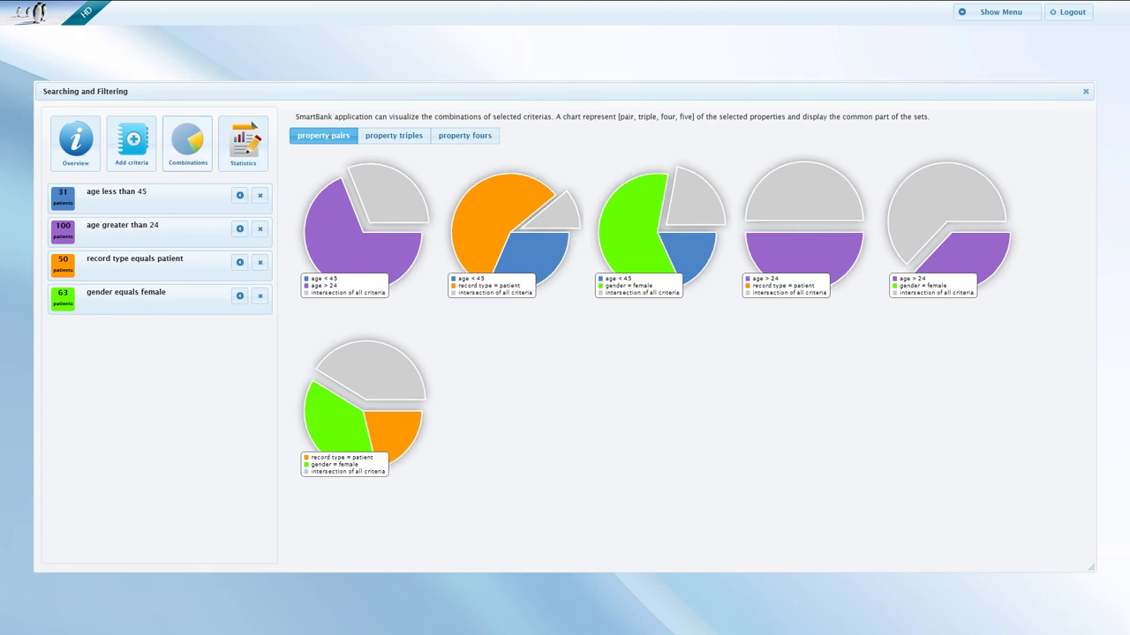
Add the patient-and-female overlap set and the female set to statistics.
click(386, 363)
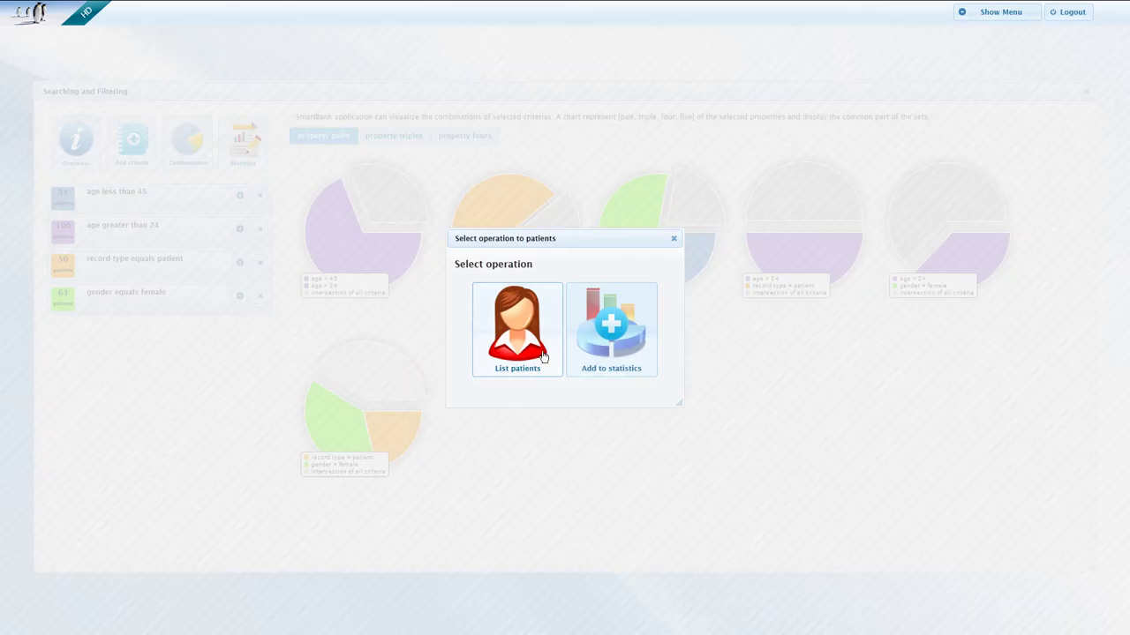
click(624, 353)
click(341, 416)
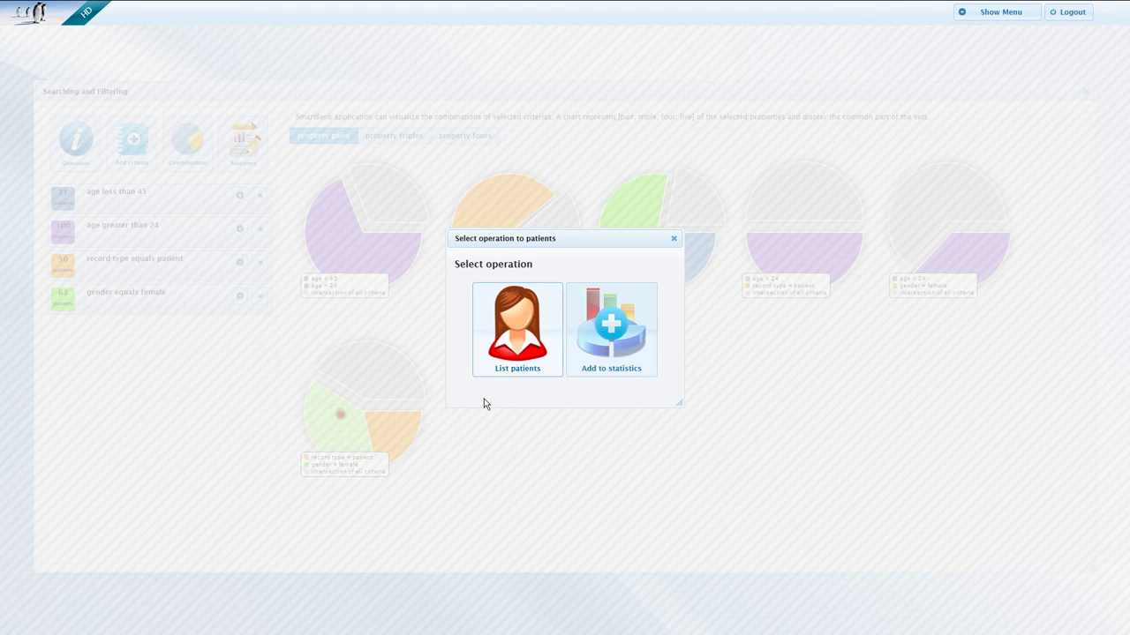
click(620, 349)
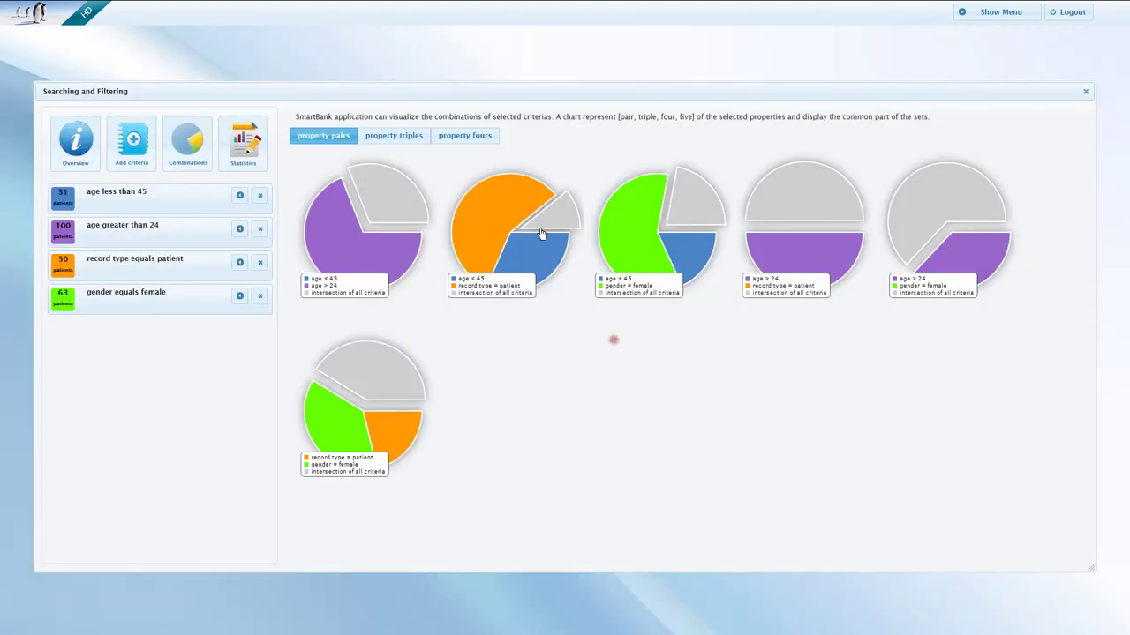
Add the intersection of all four criteria to statistics and open Statistics & report.
click(460, 140)
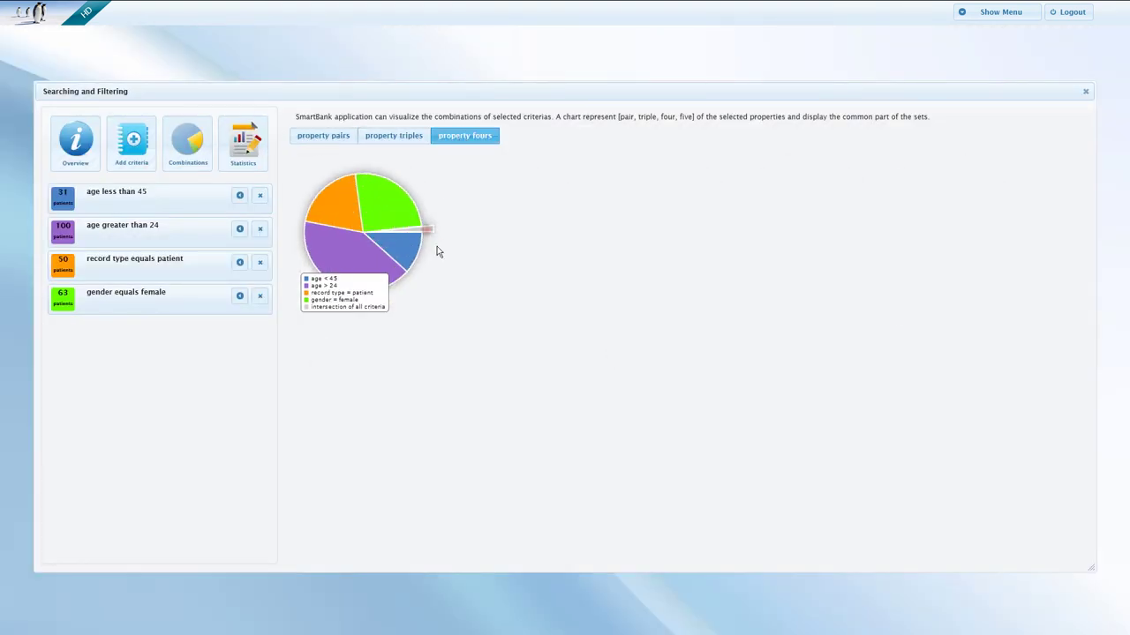
click(427, 235)
click(612, 337)
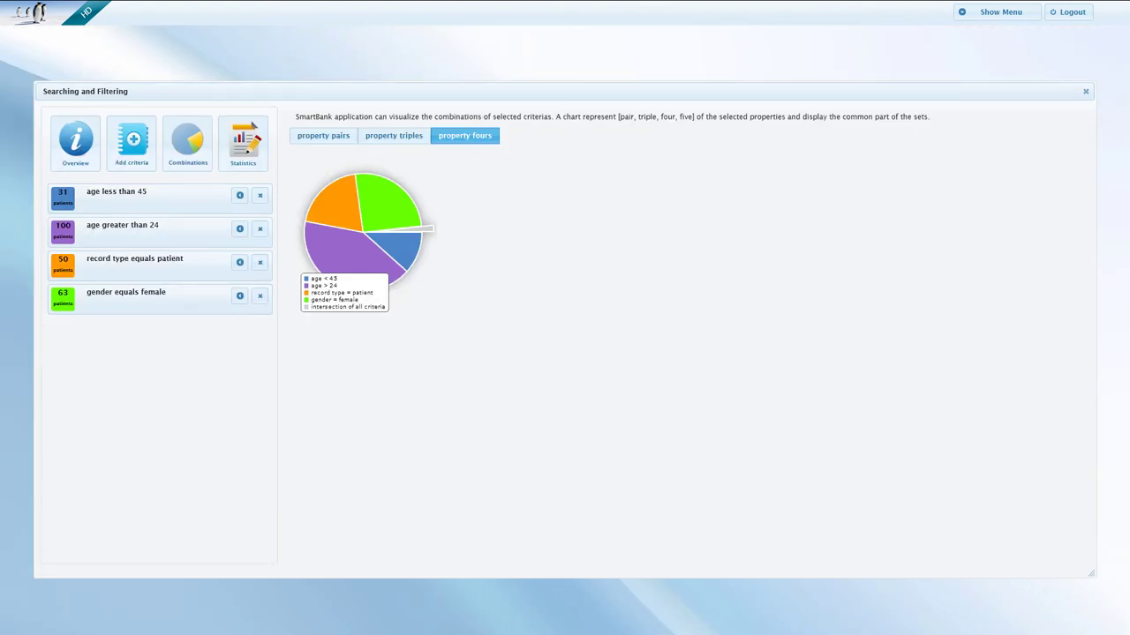
click(231, 153)
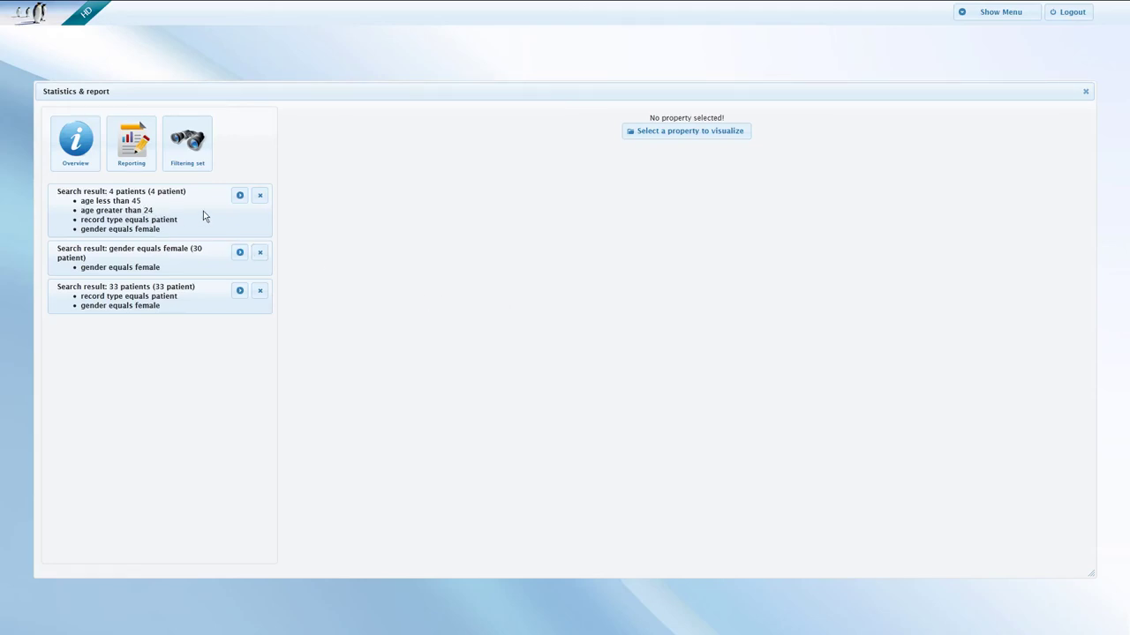
Compare the 4-patient, female and 33-patient results side by side and list visualizable properties.
click(237, 197)
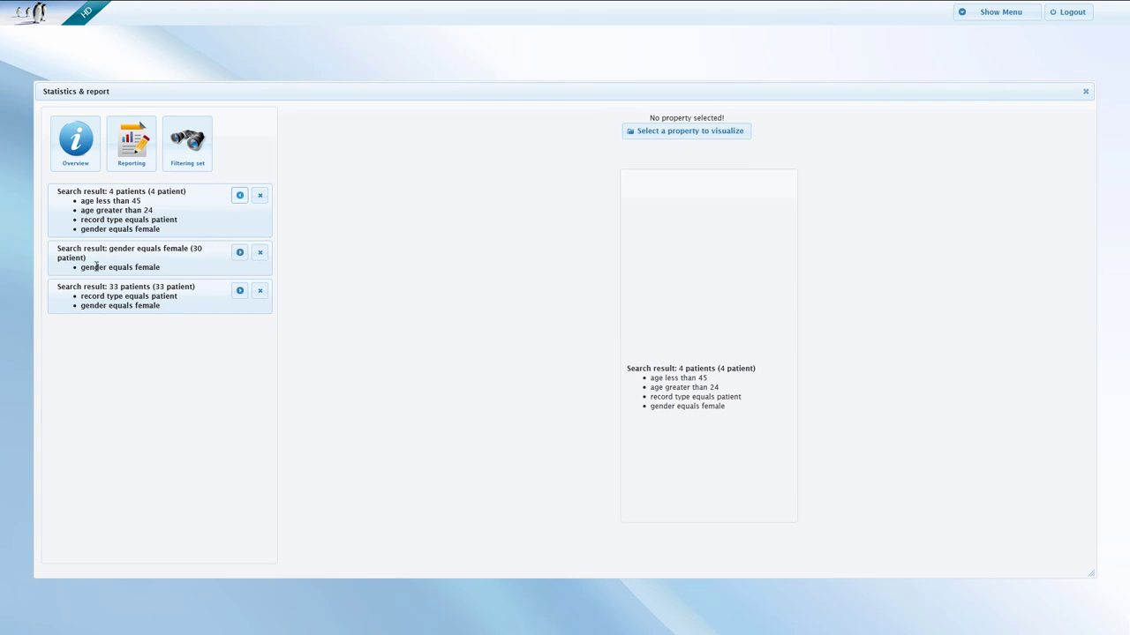
click(239, 253)
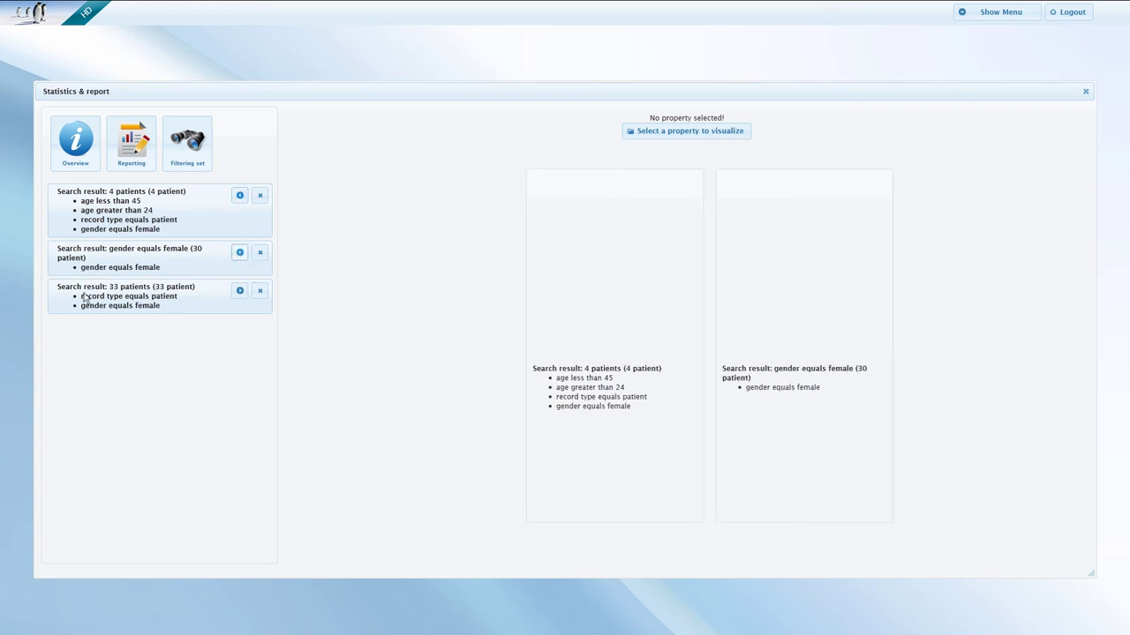
click(239, 291)
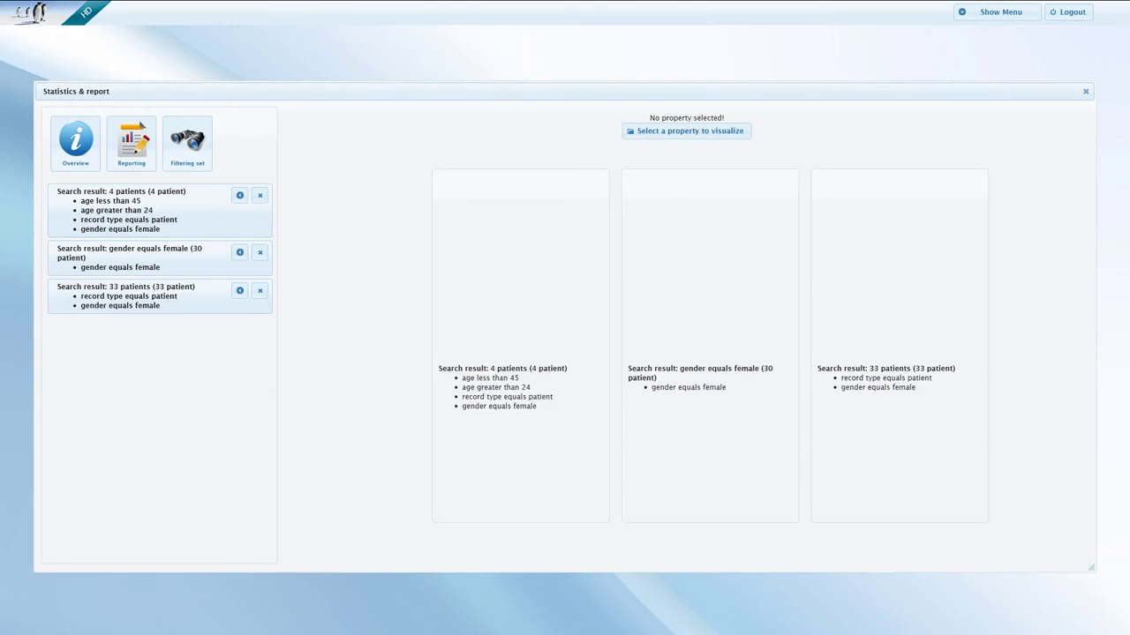
click(660, 133)
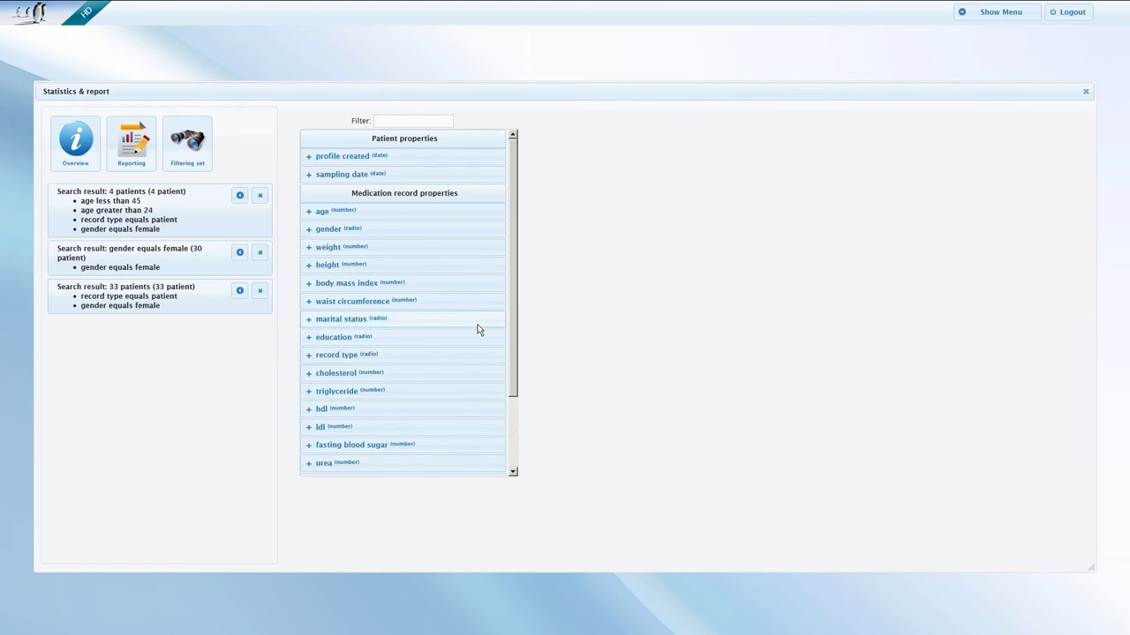
Show marital status pie charts for the three saved patient sets.
click(343, 322)
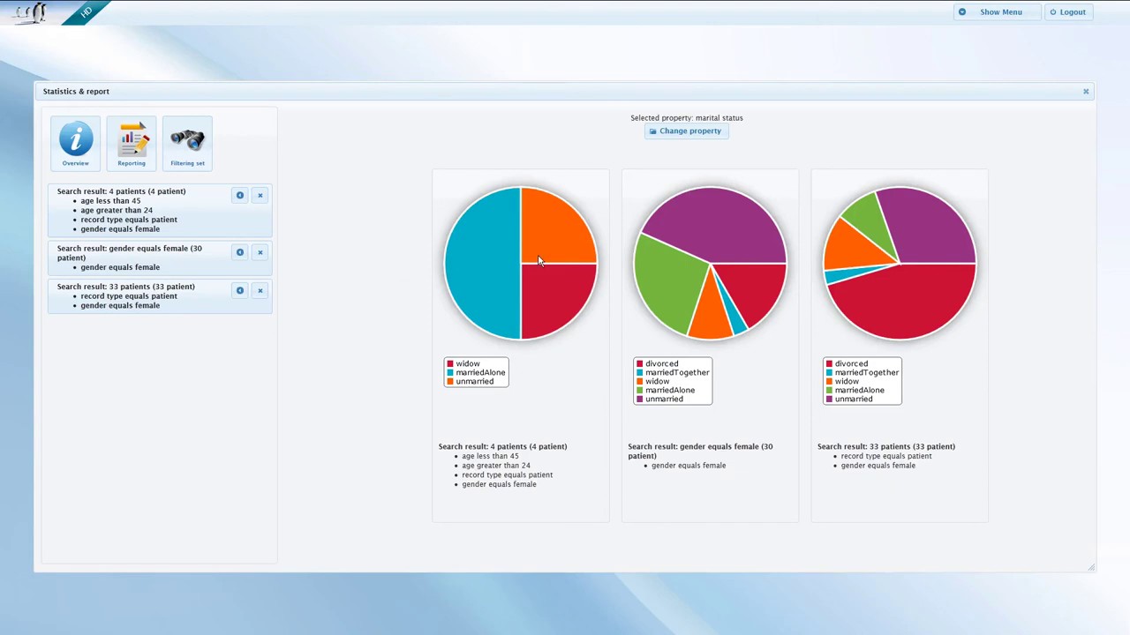
Switch the compared property to age, then education, then body mass index box plots.
click(672, 134)
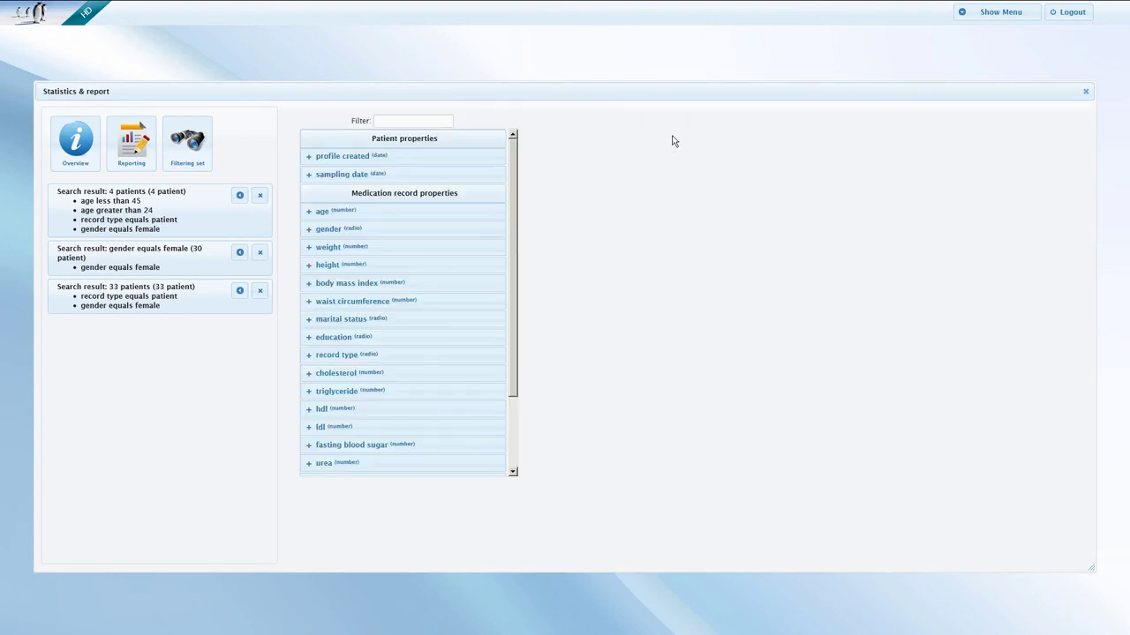
click(392, 213)
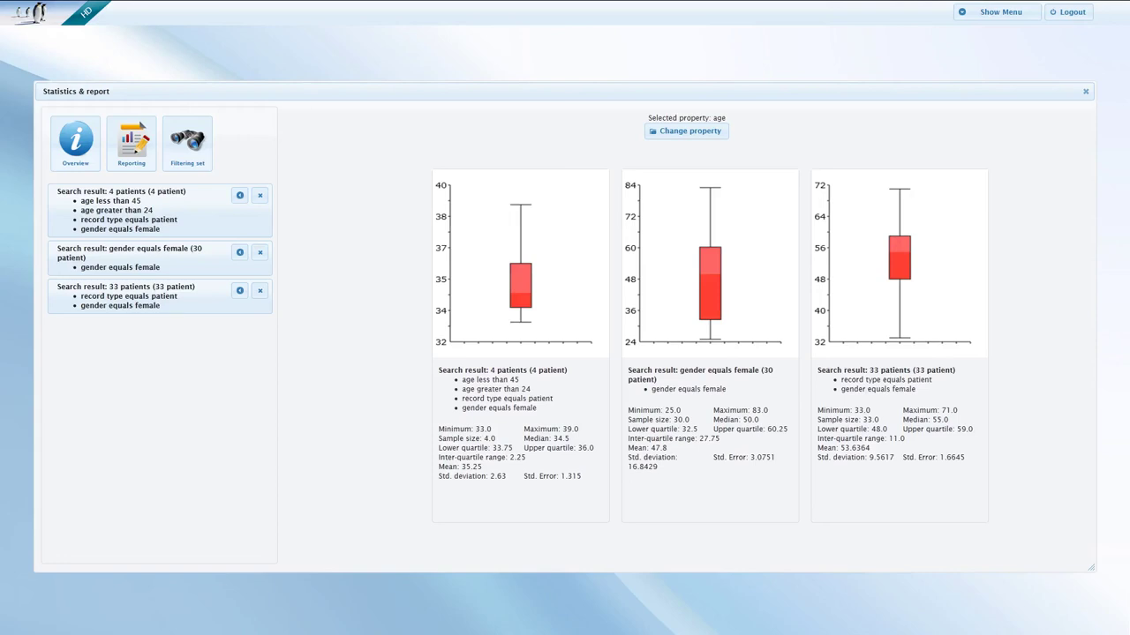
click(670, 129)
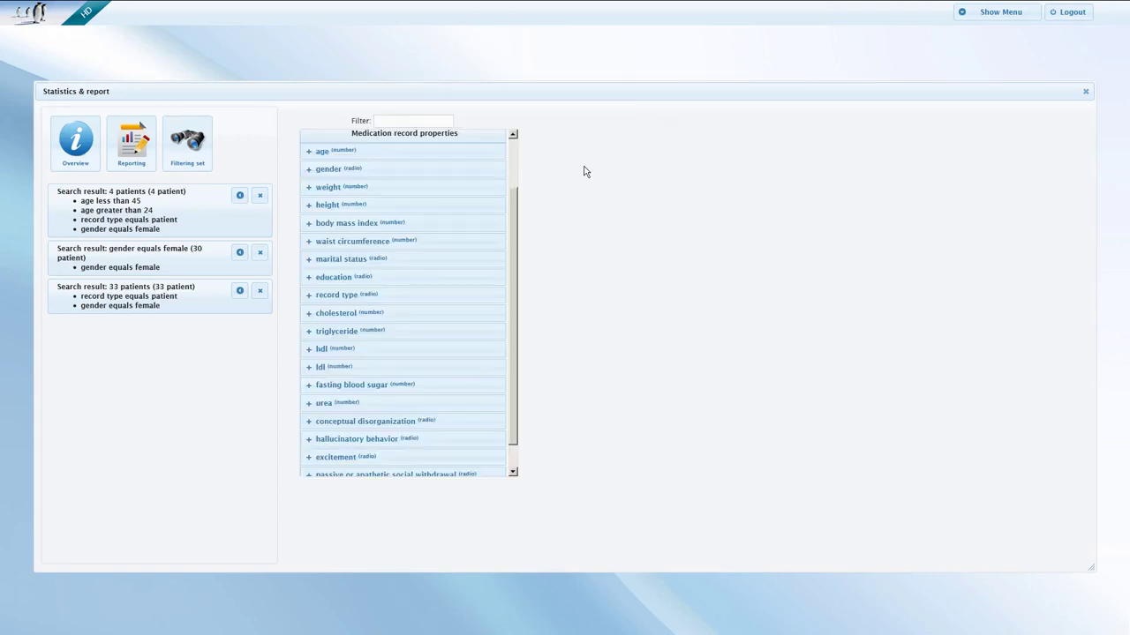
click(351, 279)
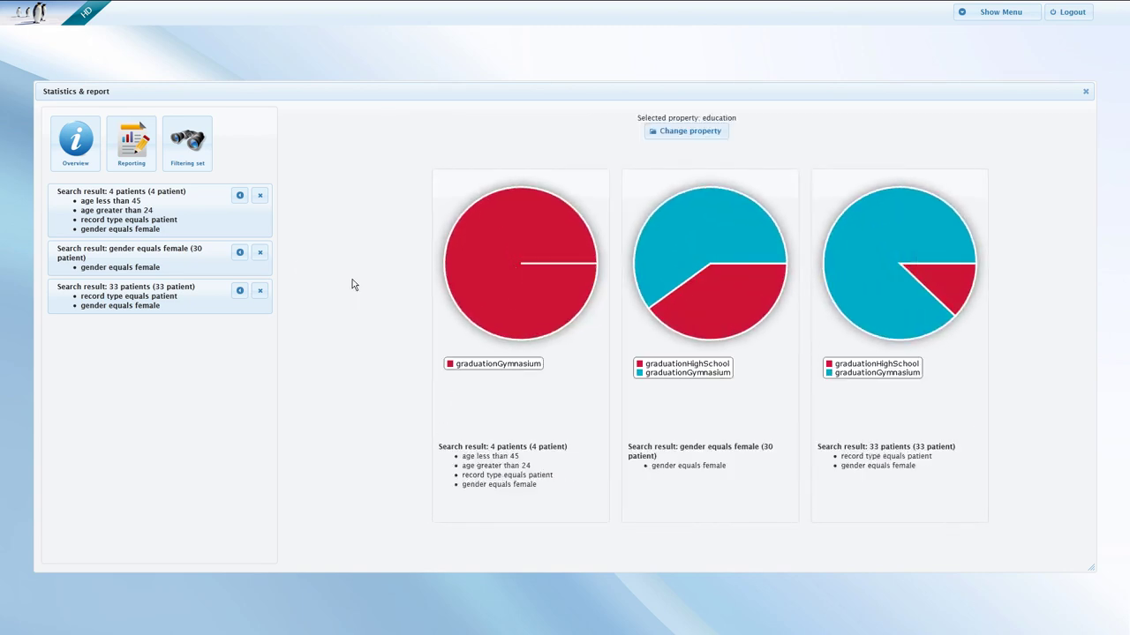
click(659, 132)
click(342, 223)
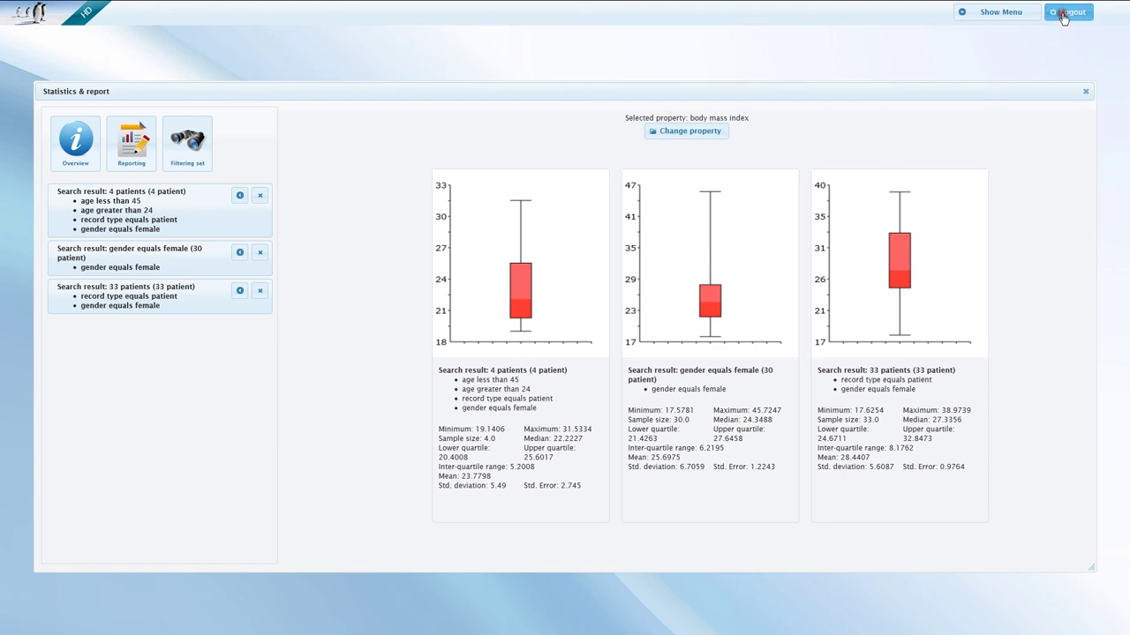
Log out of SmartBank to reach the thank-you page.
click(1068, 13)
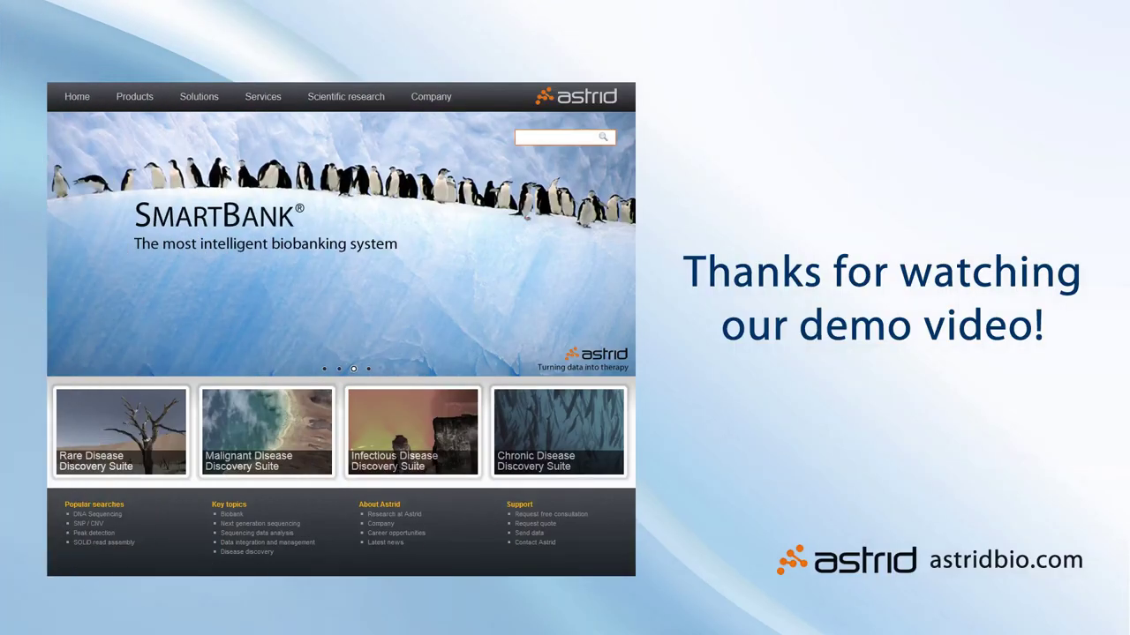